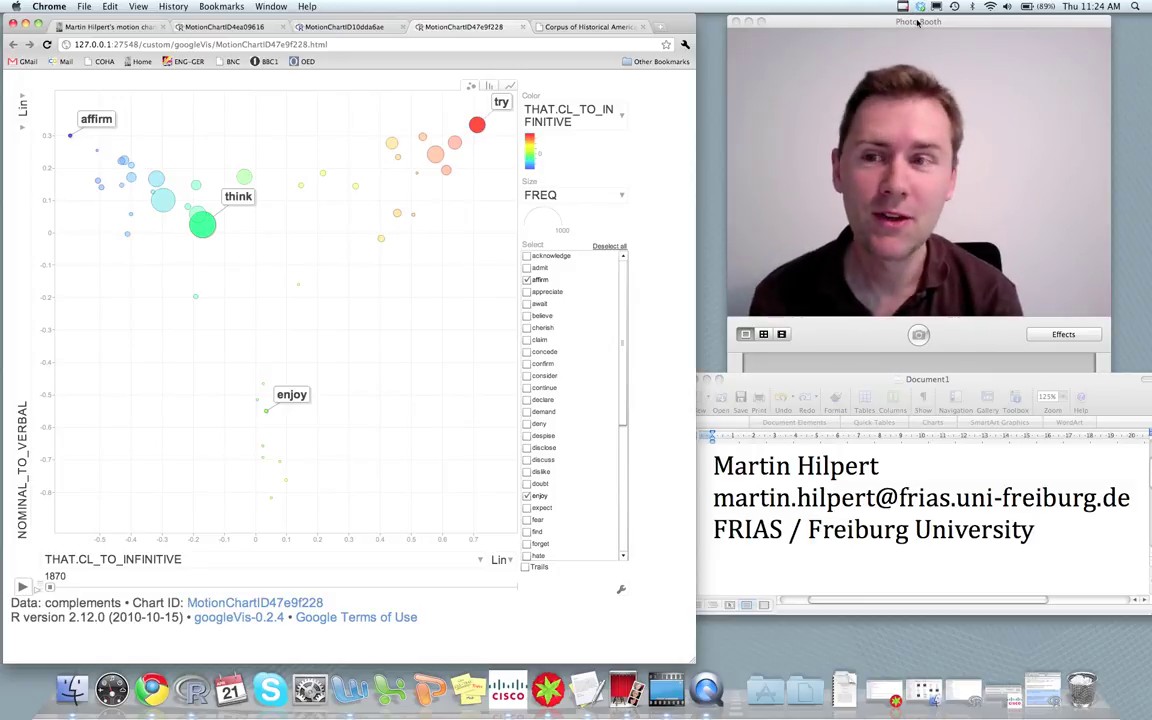
- Look over the COHA homepage, then bring up the maymight chart plotting MAY against MIGHT
left_click(585, 27)
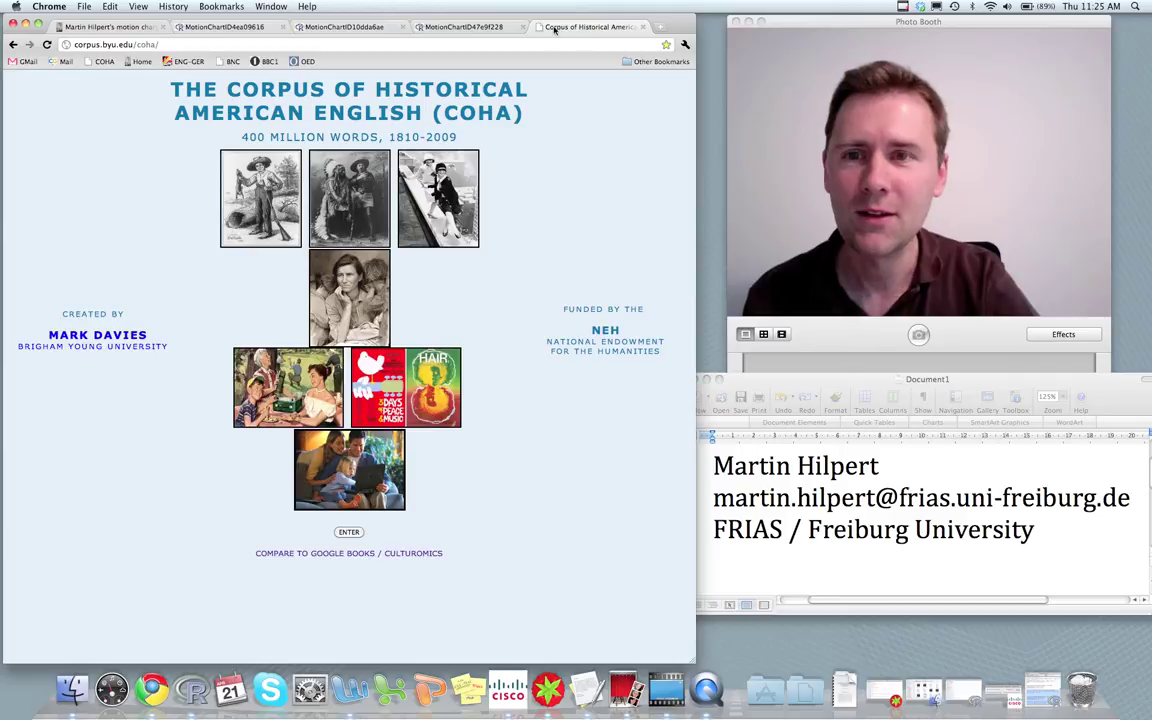
left_click(230, 27)
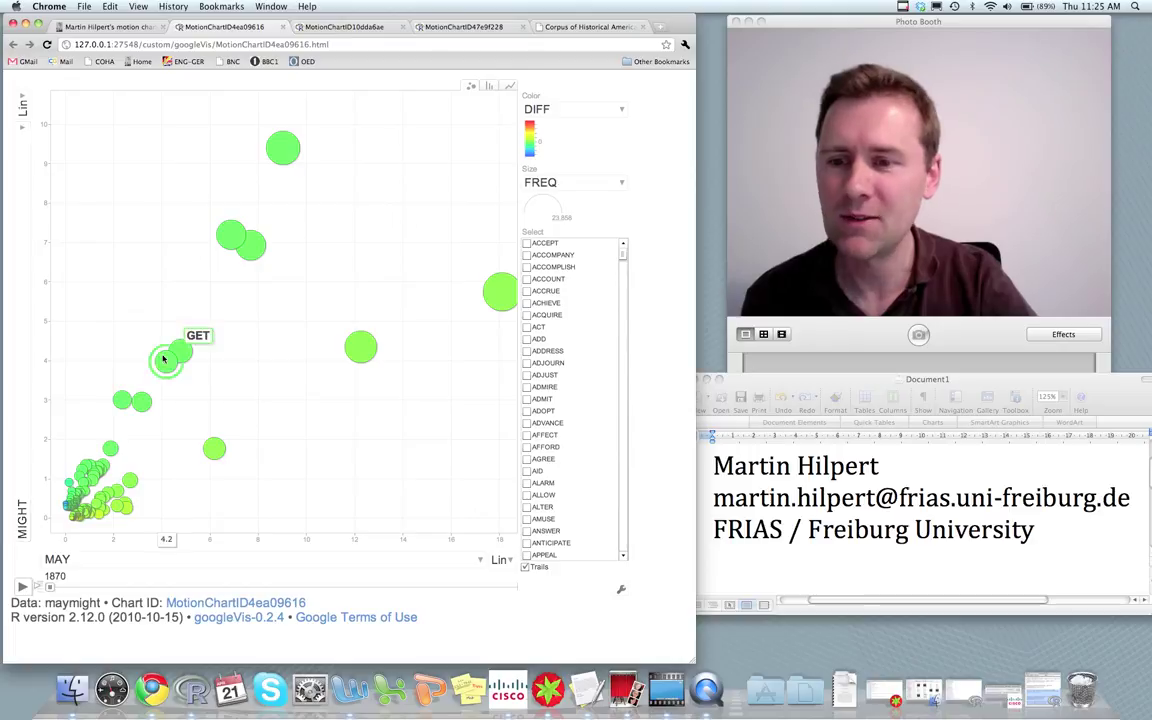
left_click(213, 446)
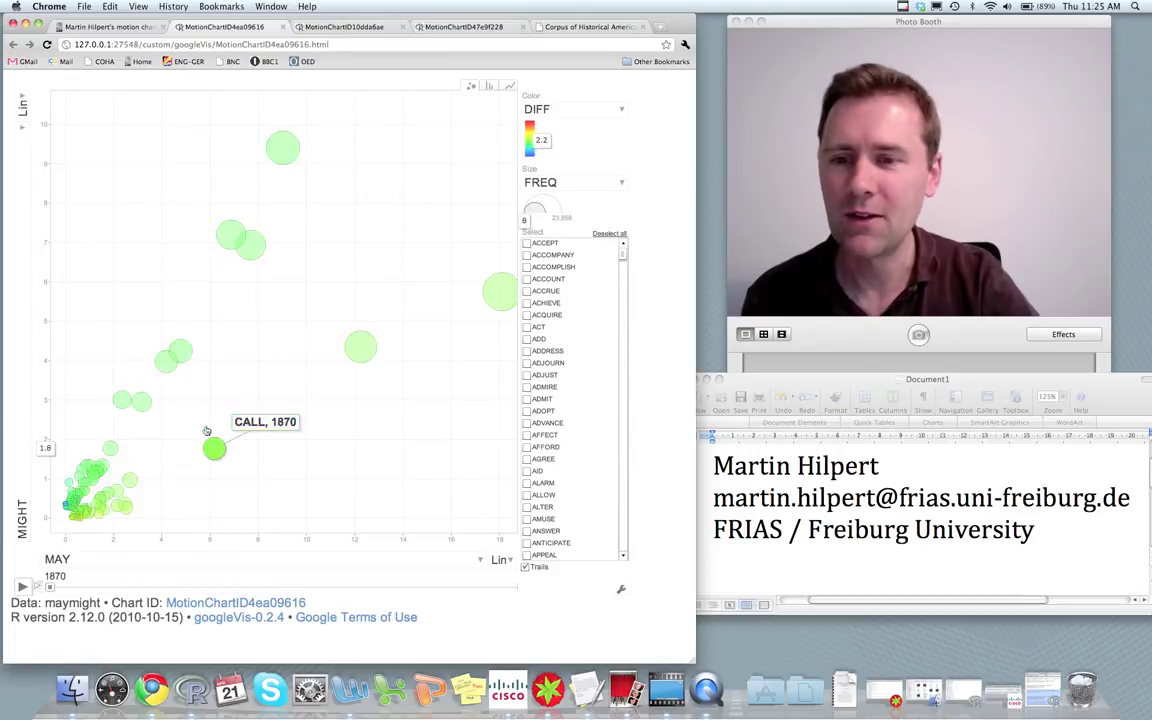
left_click(163, 366)
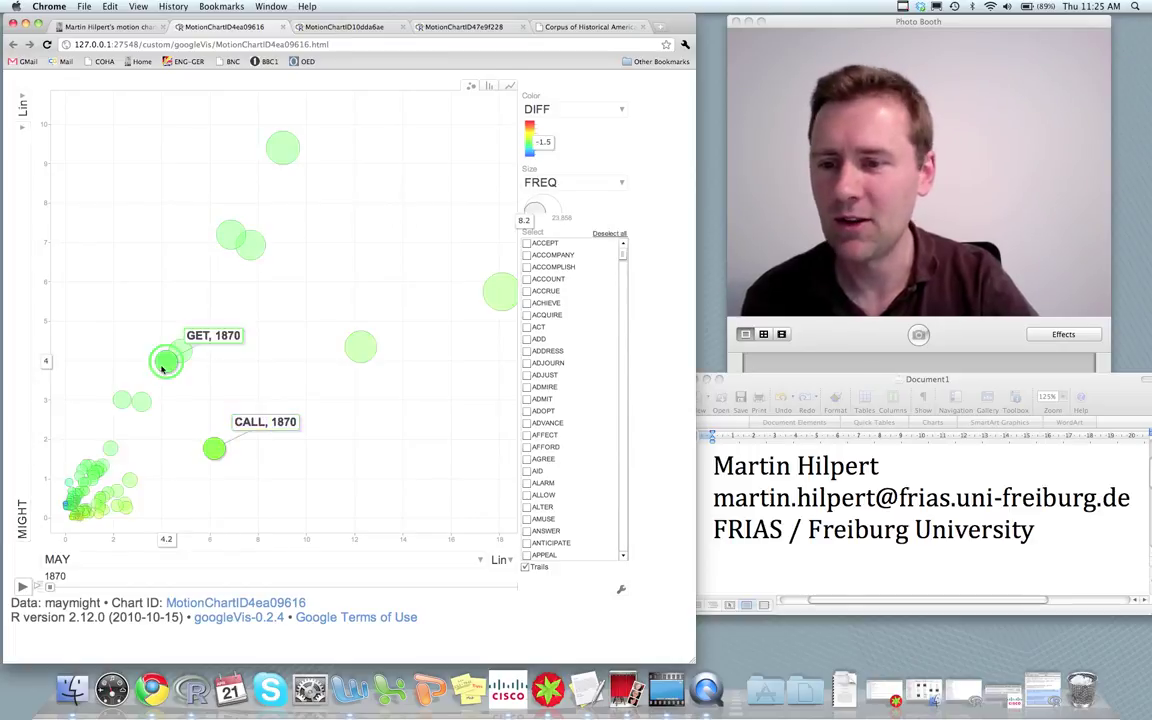
left_click(224, 238)
left_click(281, 147)
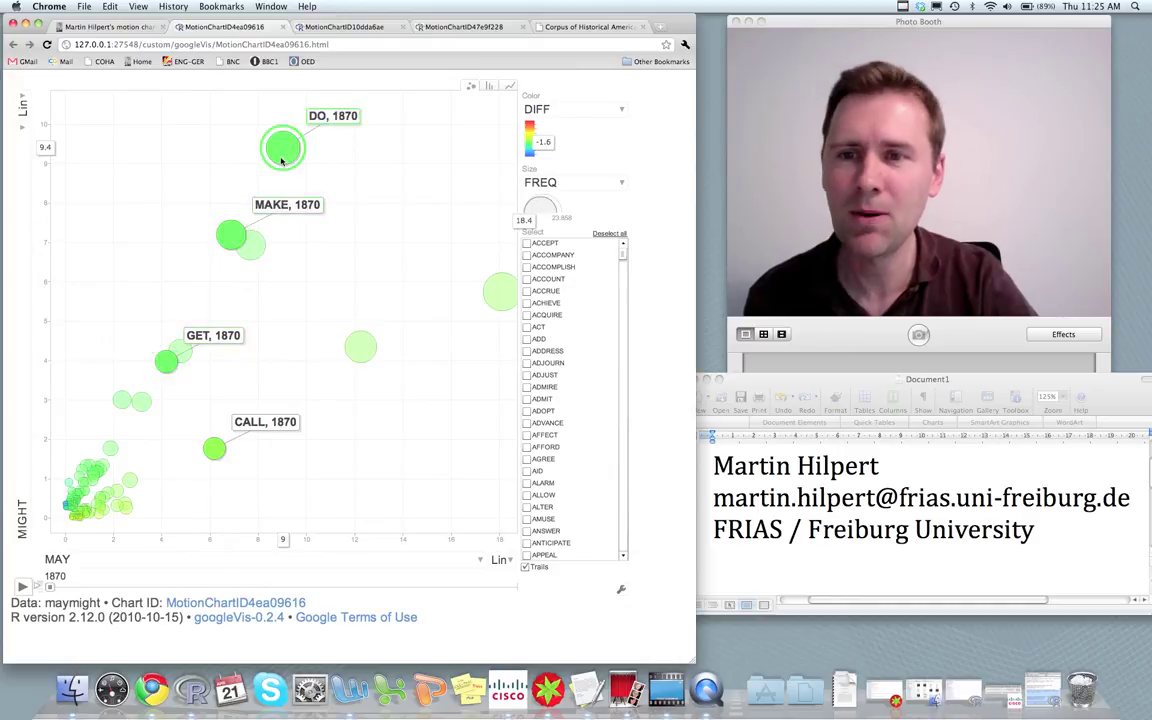
left_click(362, 347)
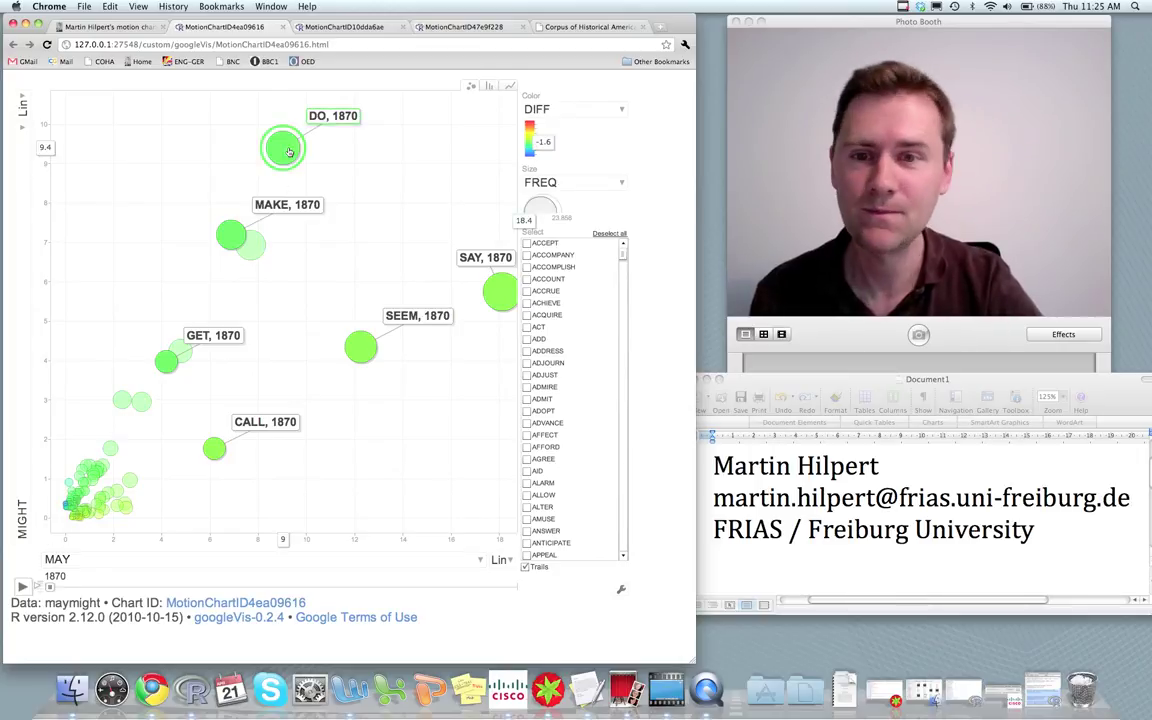
left_click(610, 234)
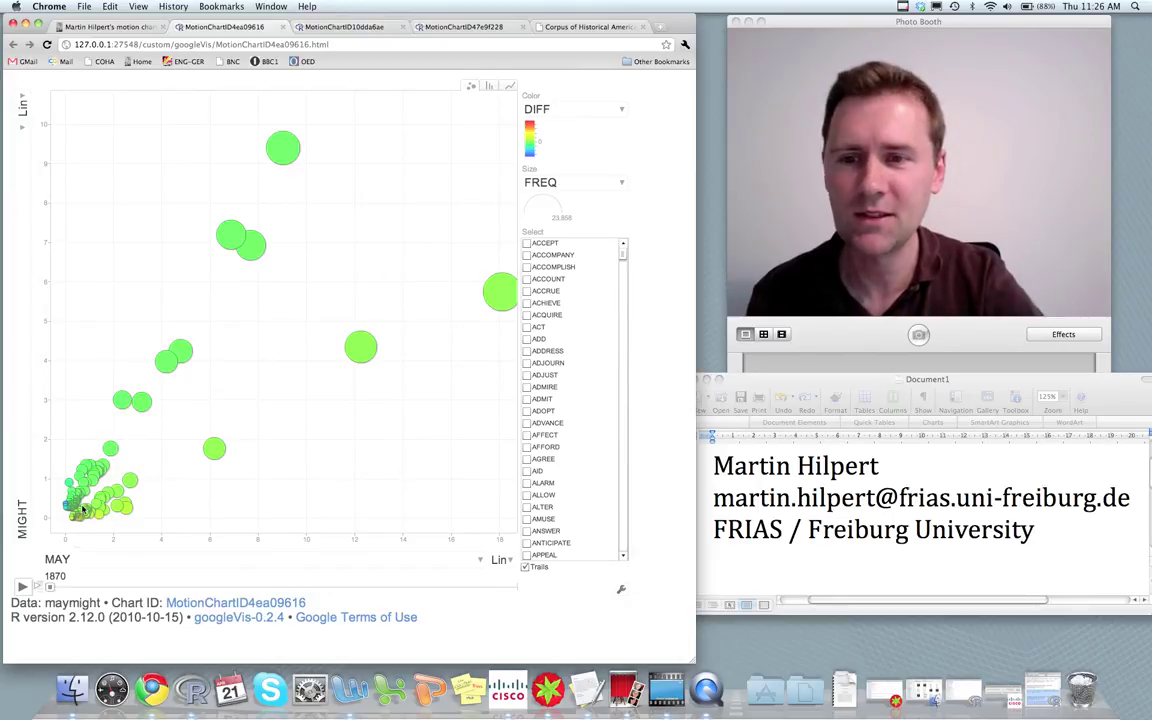
left_click(22, 587)
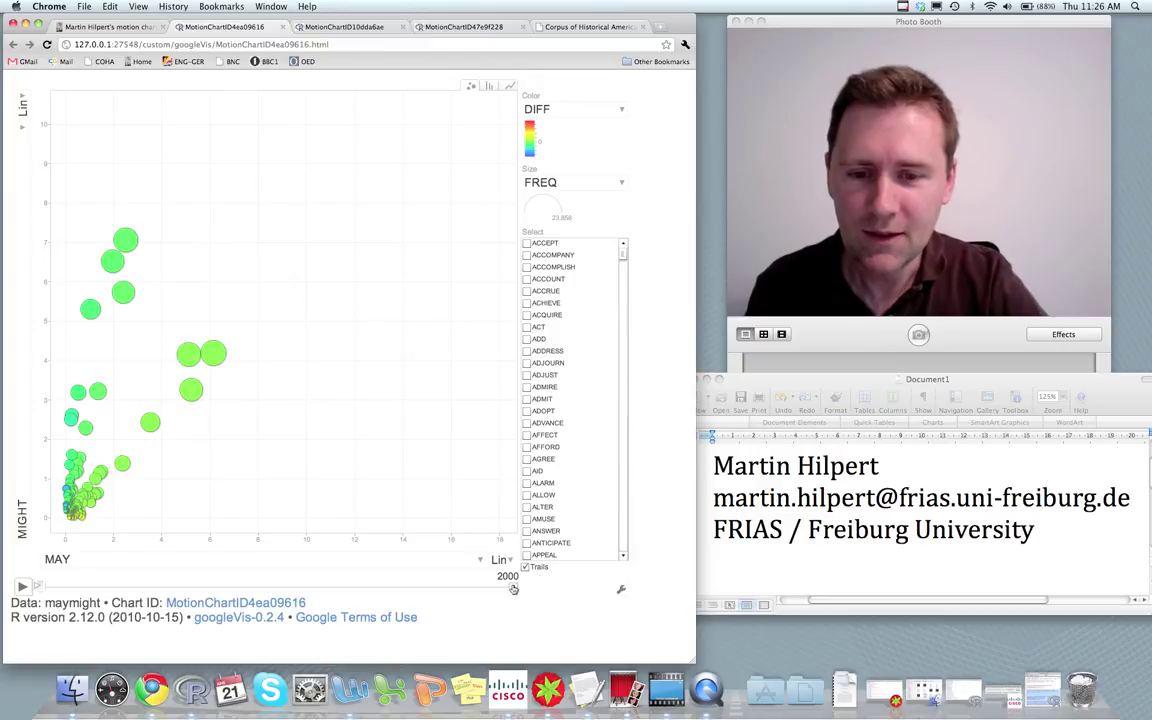
left_click(168, 588)
left_click(50, 588)
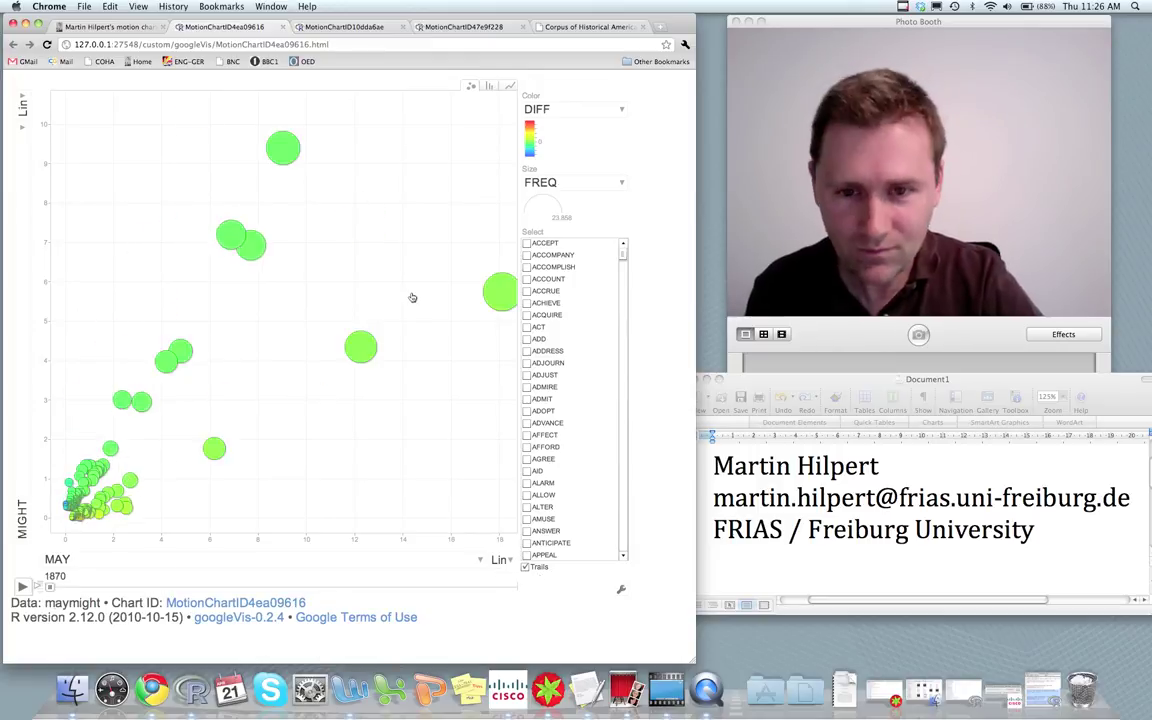
- Select the SAY bubble and play the chart so its trail runs from 1870 to 2000
left_click(506, 292)
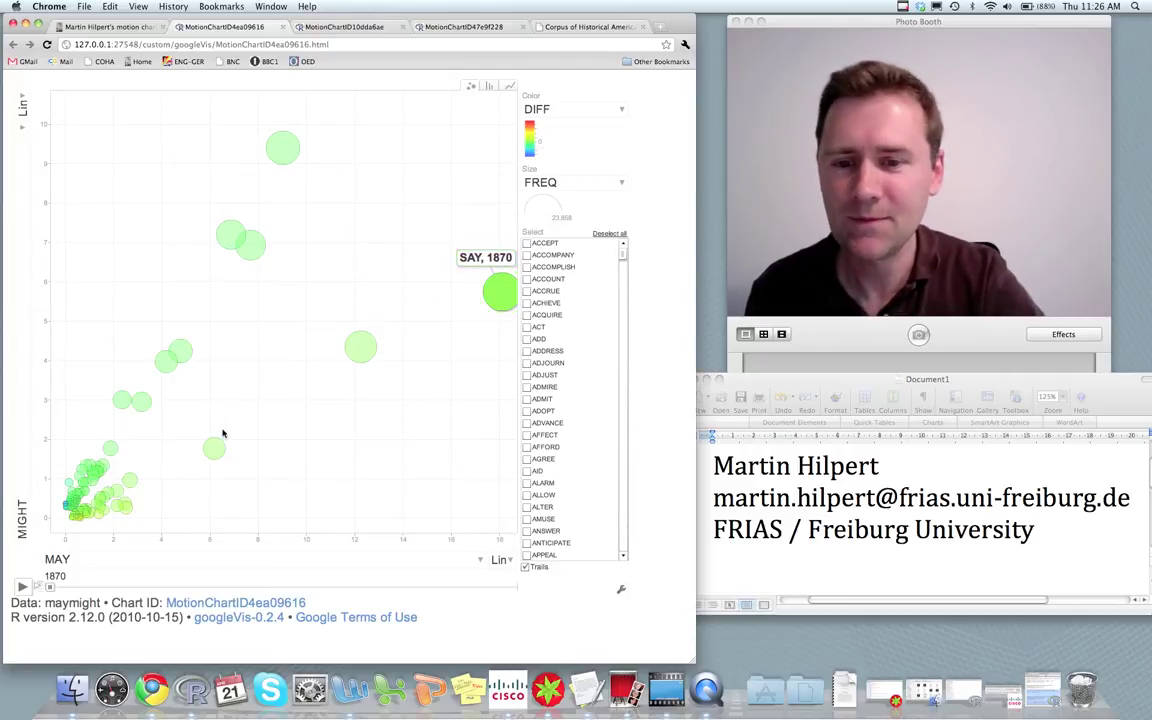
left_click(23, 587)
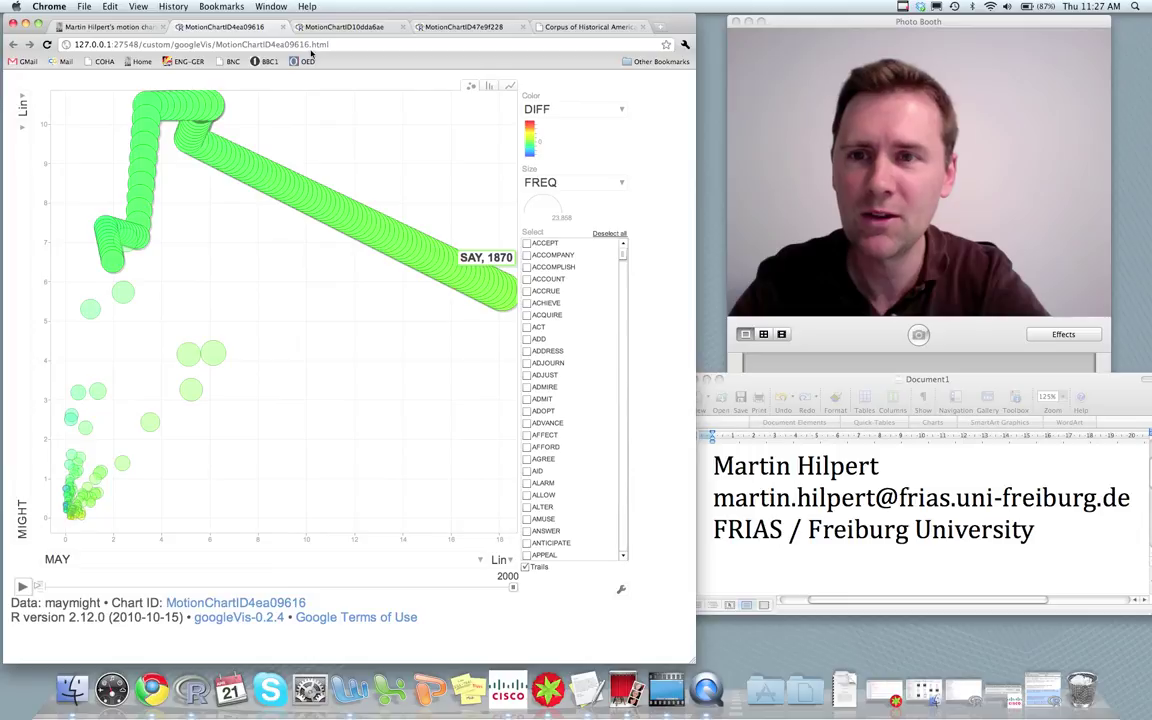
- Switch to the nounverb chart and pin labels on LOVE, HOPE, FORM, FEAR, LOOK and RETURN at 1810
left_click(345, 27)
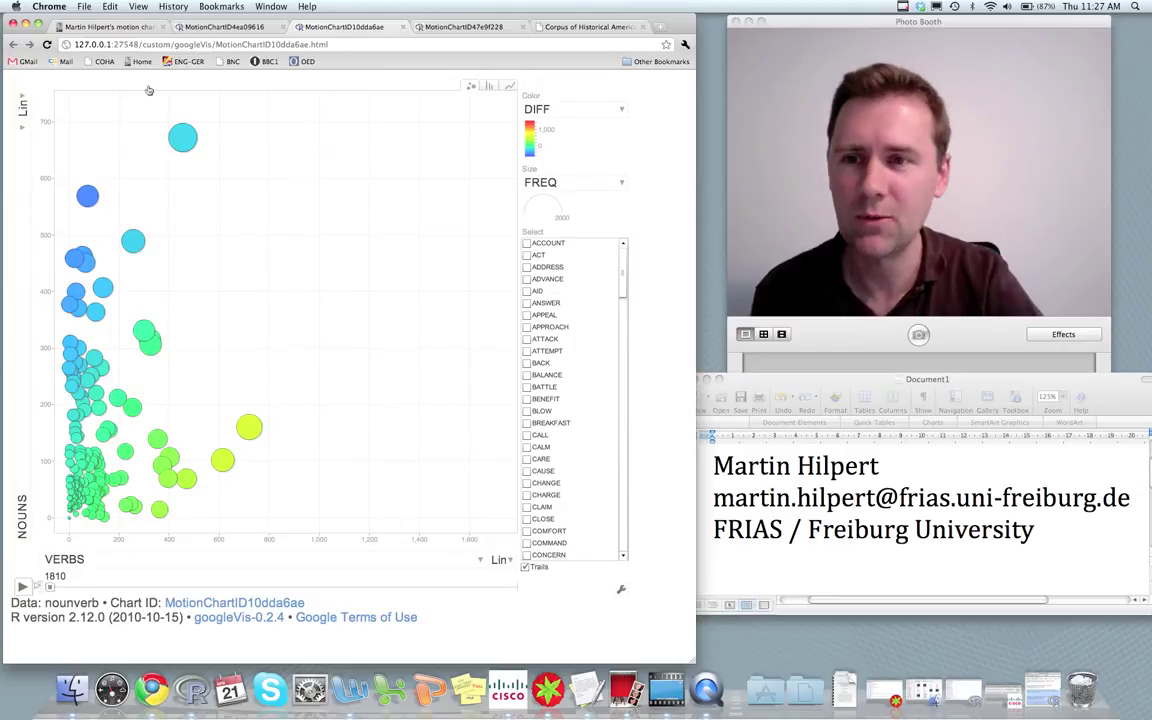
left_click(174, 129)
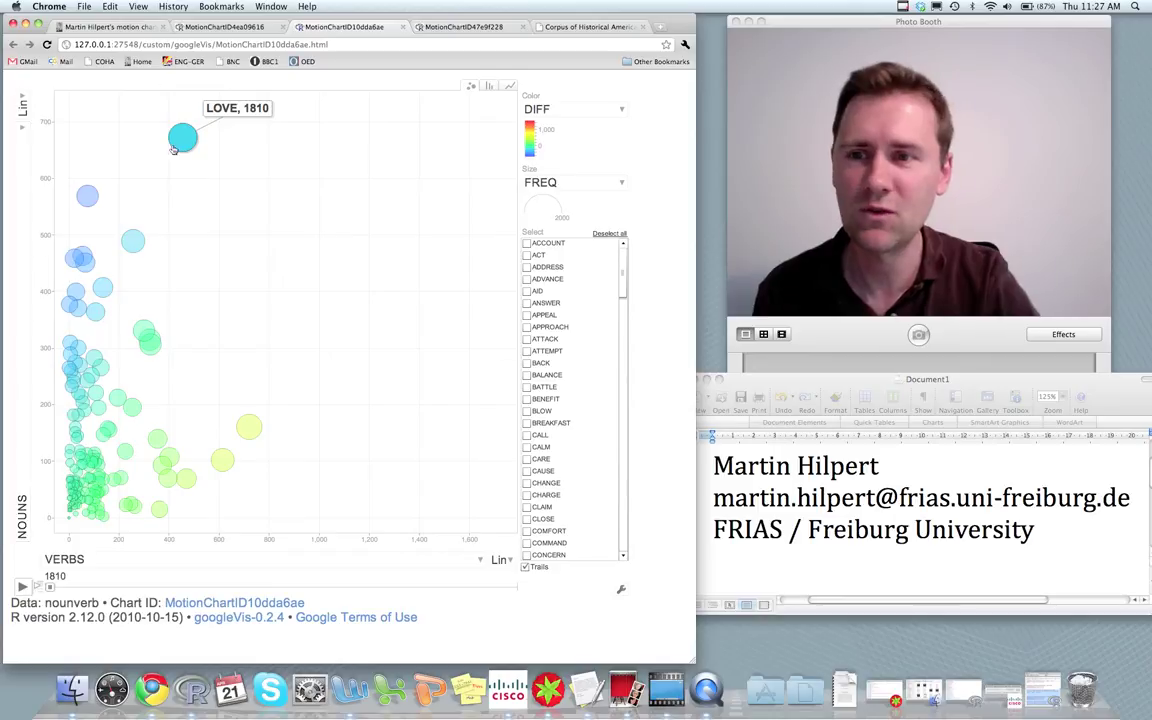
mouse_move(183, 143)
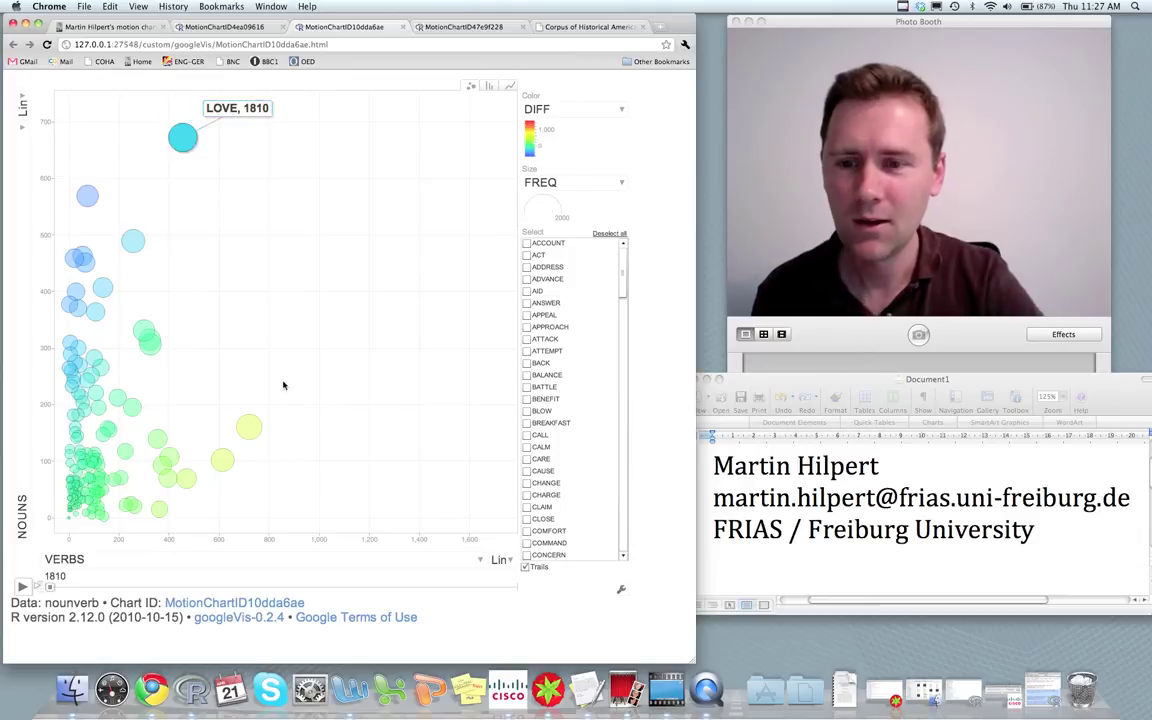
mouse_move(254, 430)
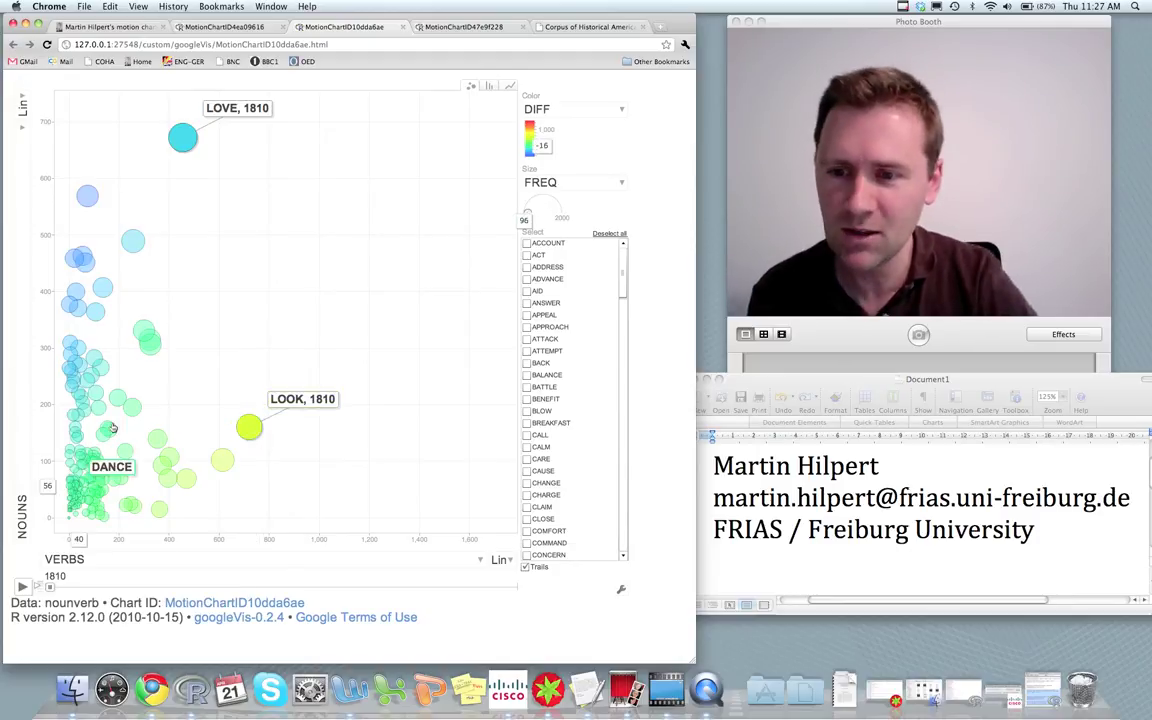
mouse_move(149, 343)
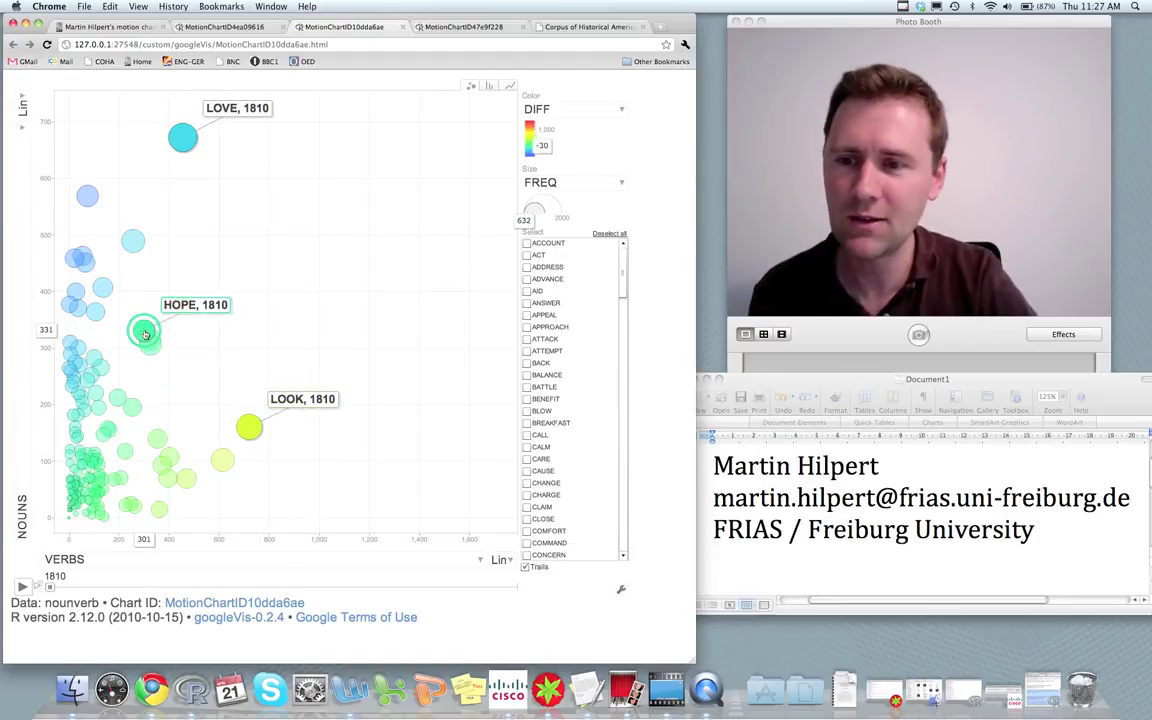
left_click(150, 347)
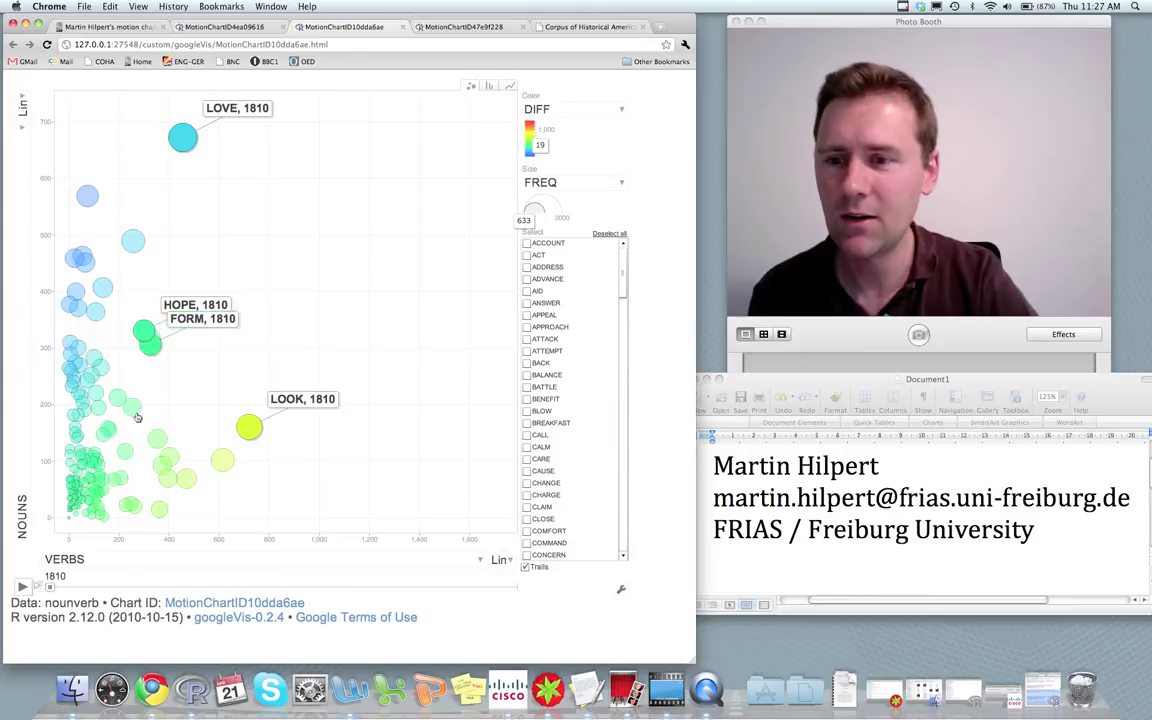
left_click(133, 410)
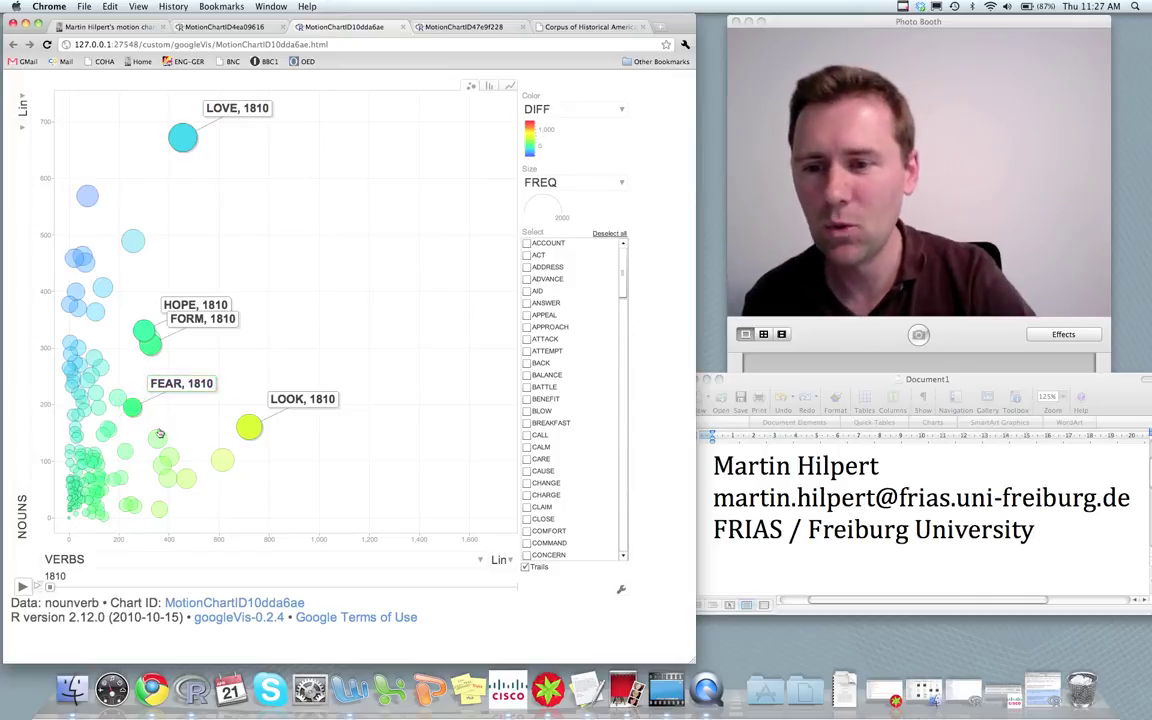
mouse_move(159, 441)
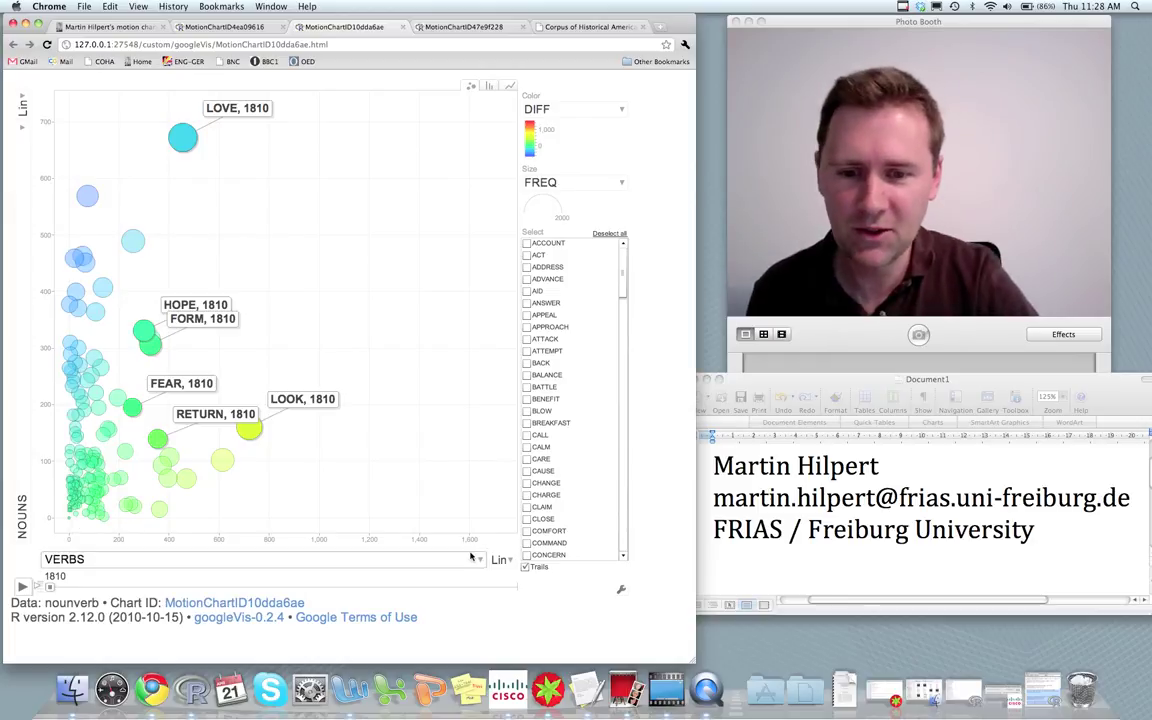
- Set both the VERBS and NOUNS axes to Log scale, then deselect all word labels
left_click(509, 565)
left_click(498, 546)
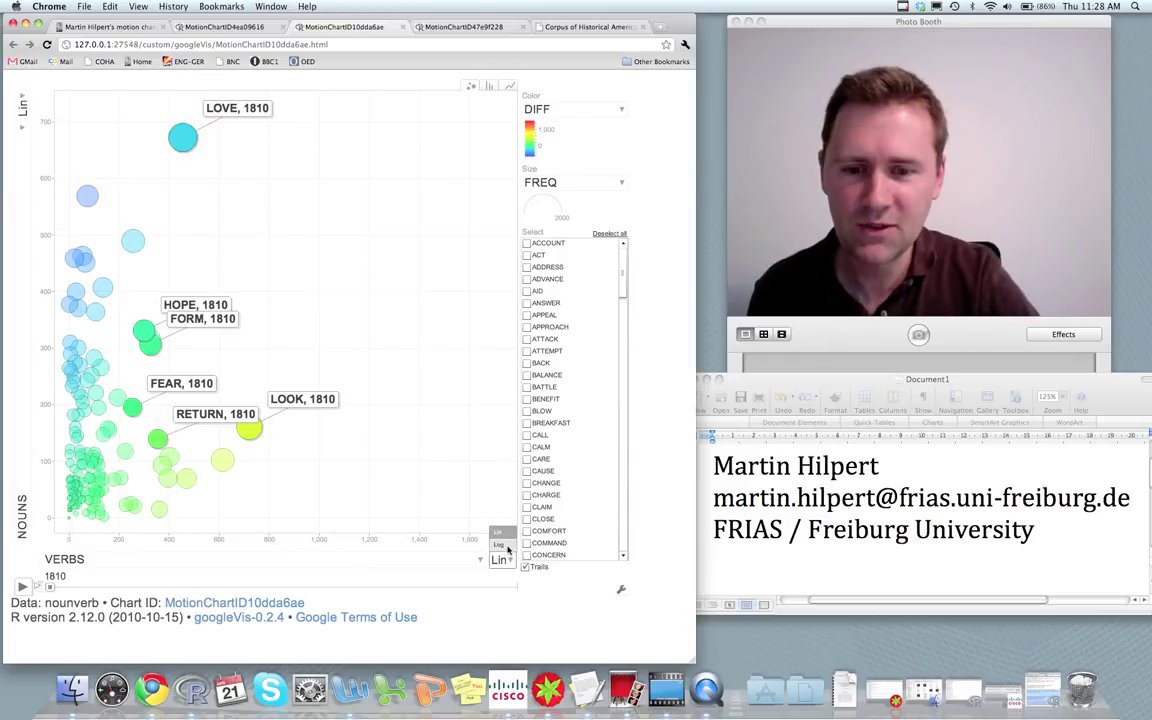
left_click(24, 100)
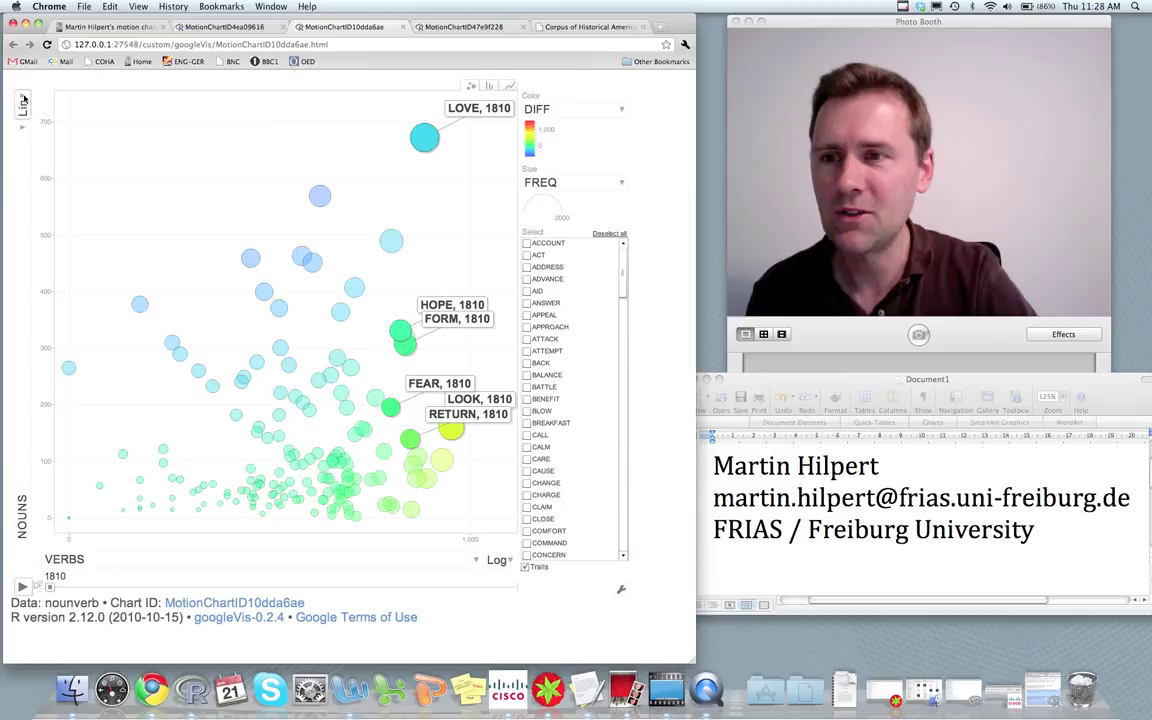
left_click(41, 112)
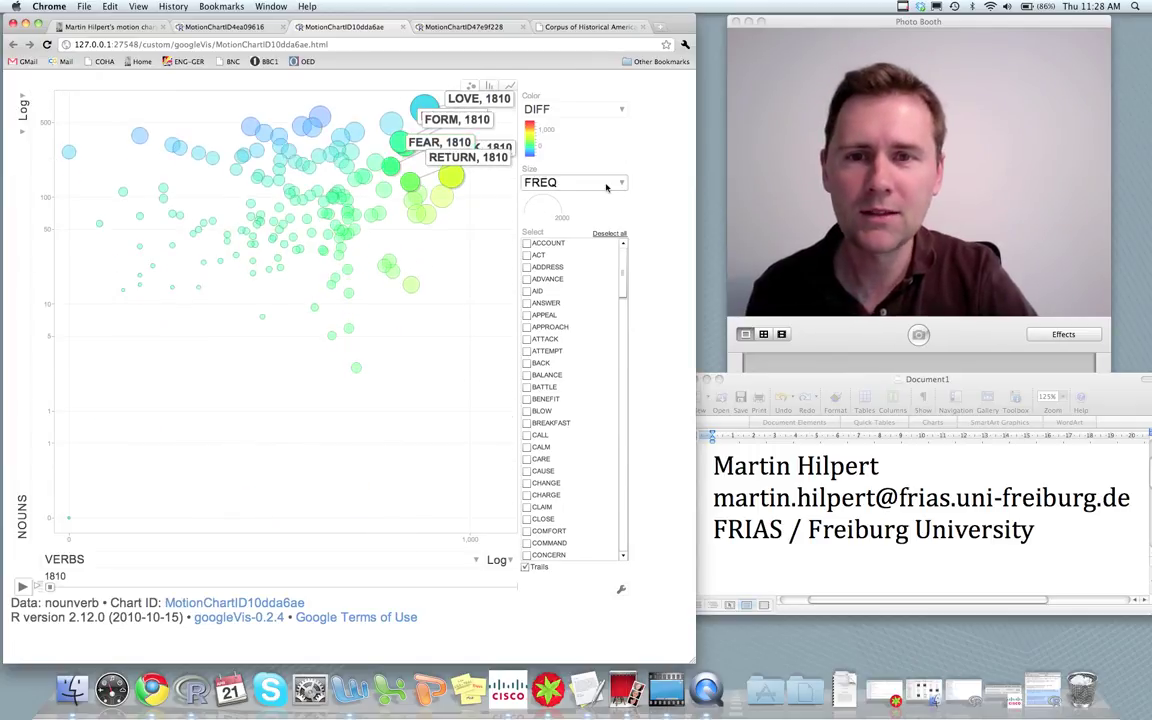
left_click(611, 234)
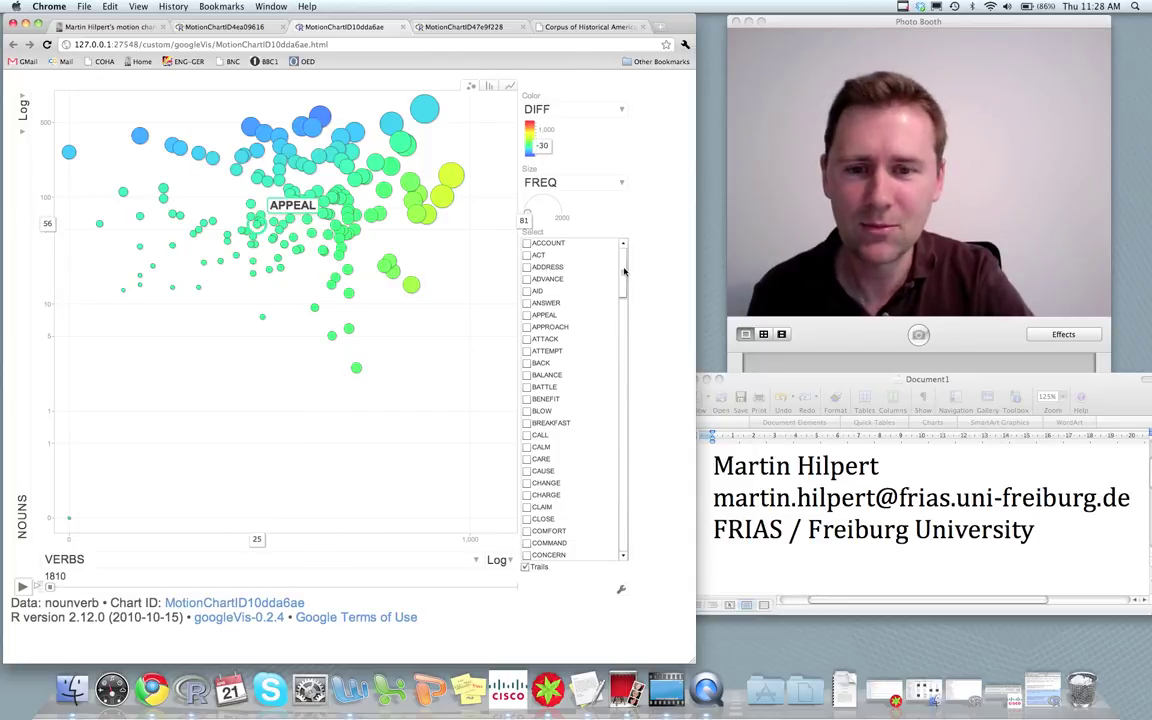
- Tick PHONE and TELEPHONE in the Select list, both sitting at the origin in 1810
left_click_drag(624, 270, 627, 435)
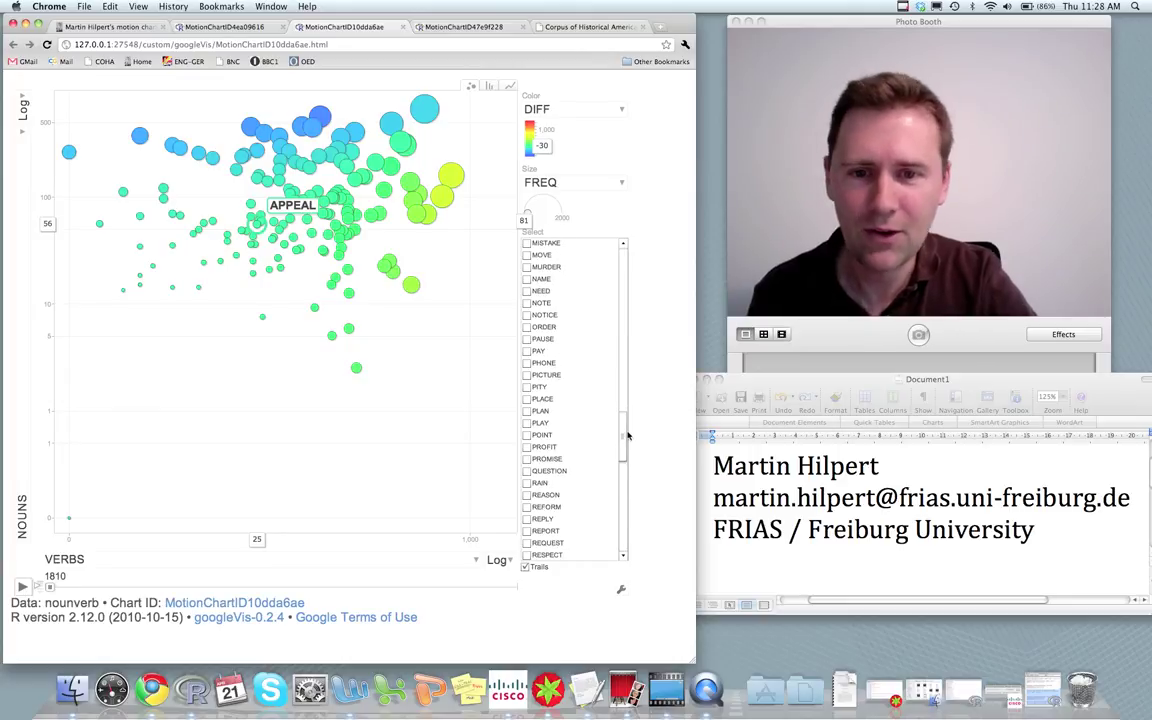
left_click(527, 364)
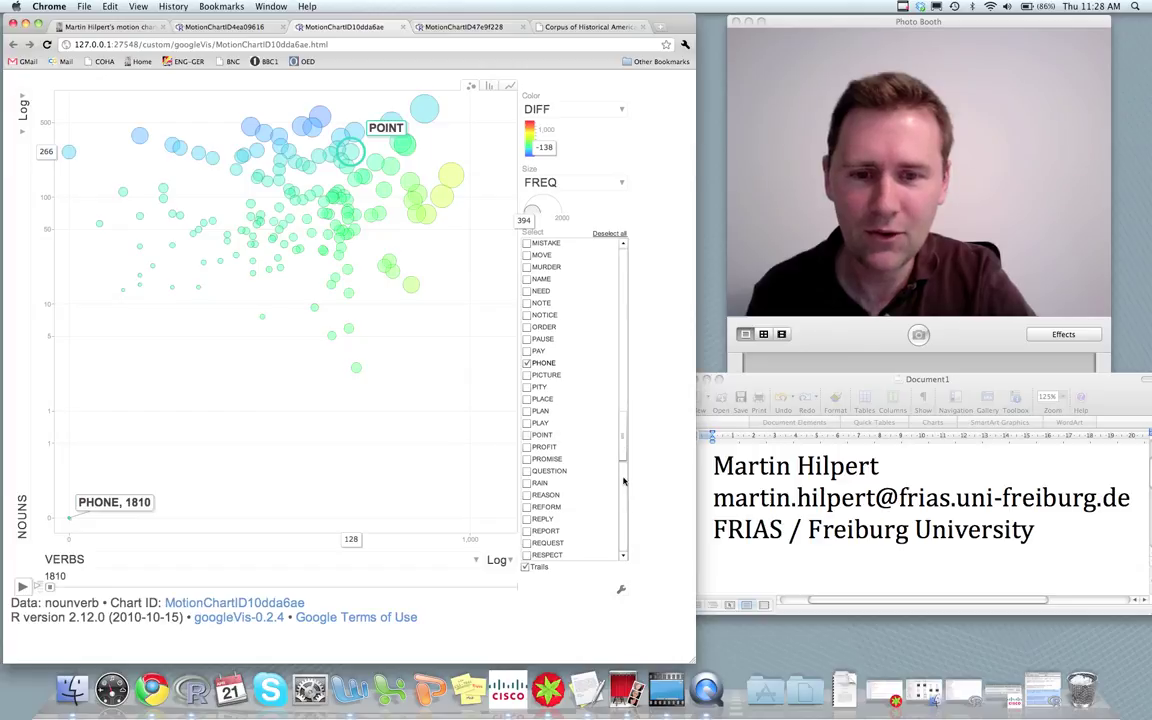
left_click_drag(623, 450, 627, 518)
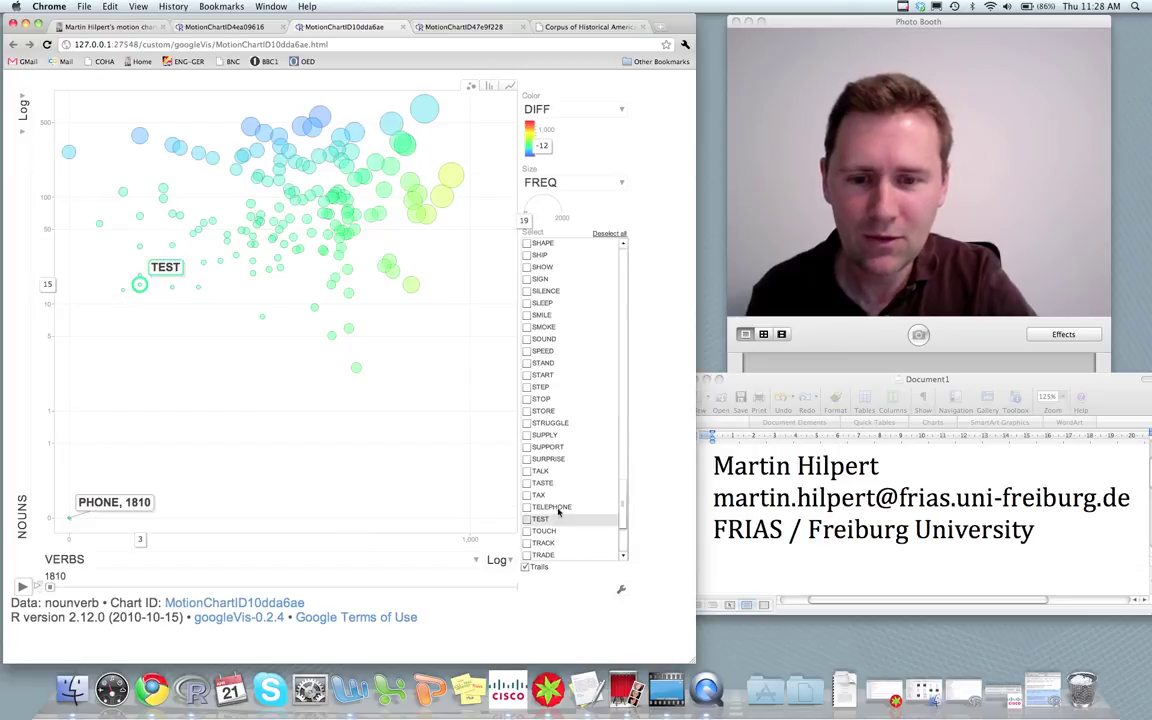
left_click(528, 508)
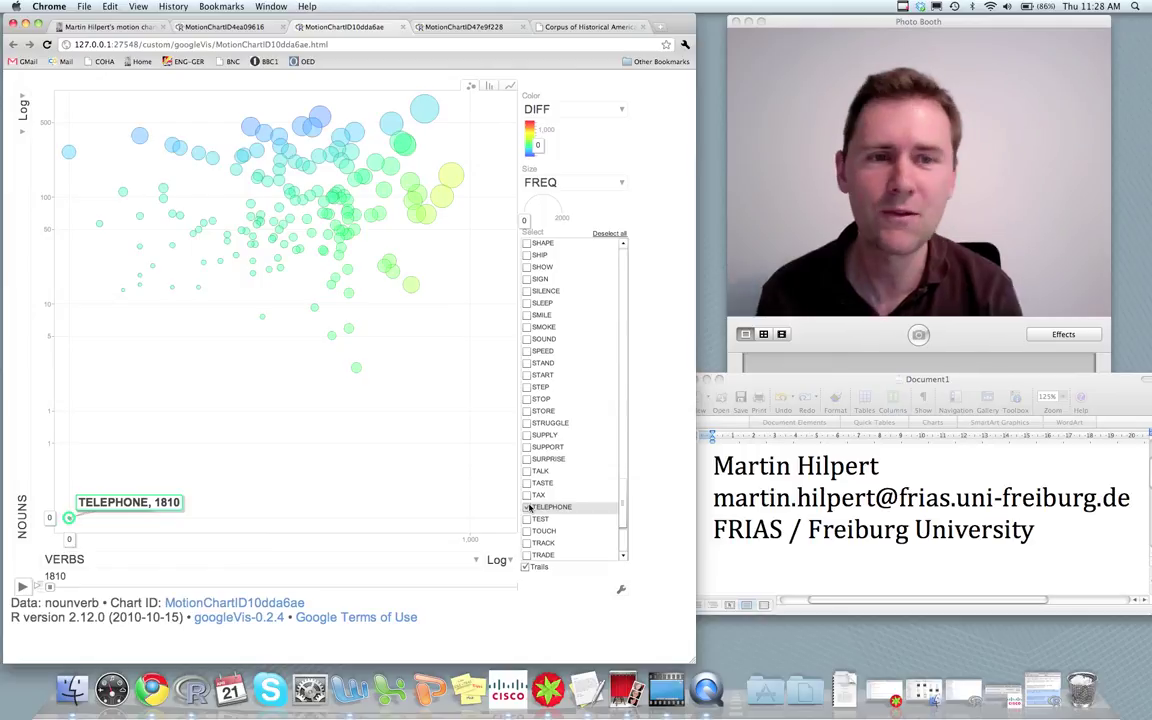
- Turn Trails off and play the noun/verb chart from 1810 through to 2000
left_click(525, 567)
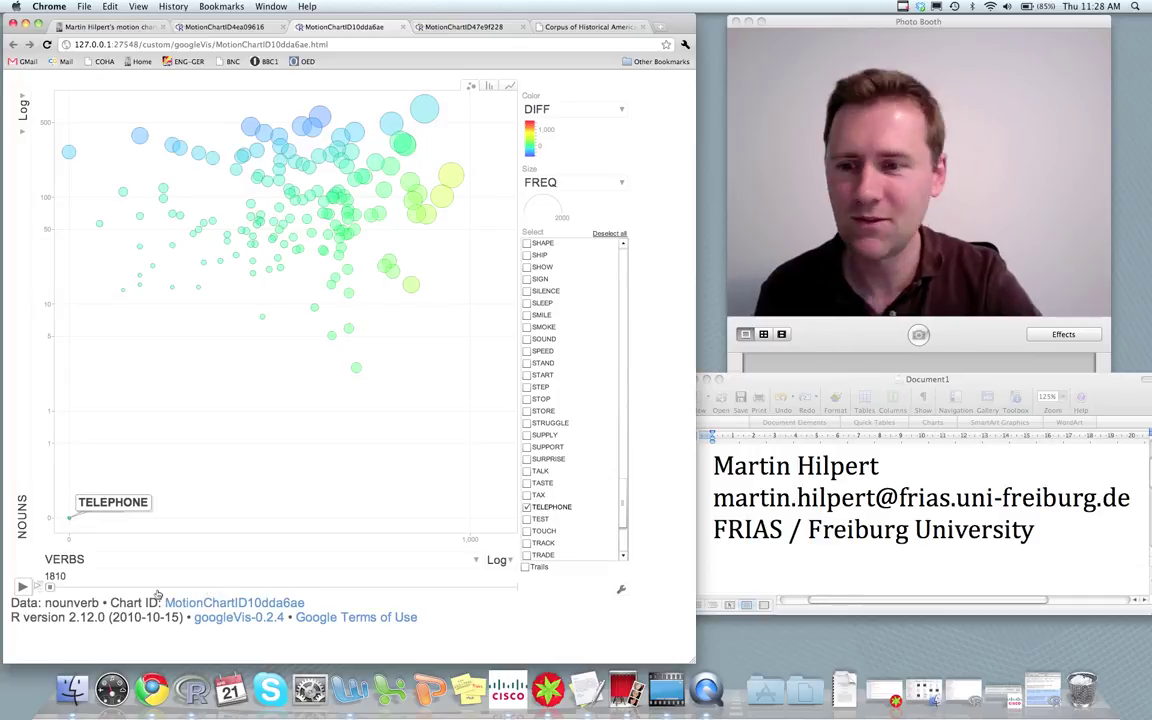
left_click(22, 588)
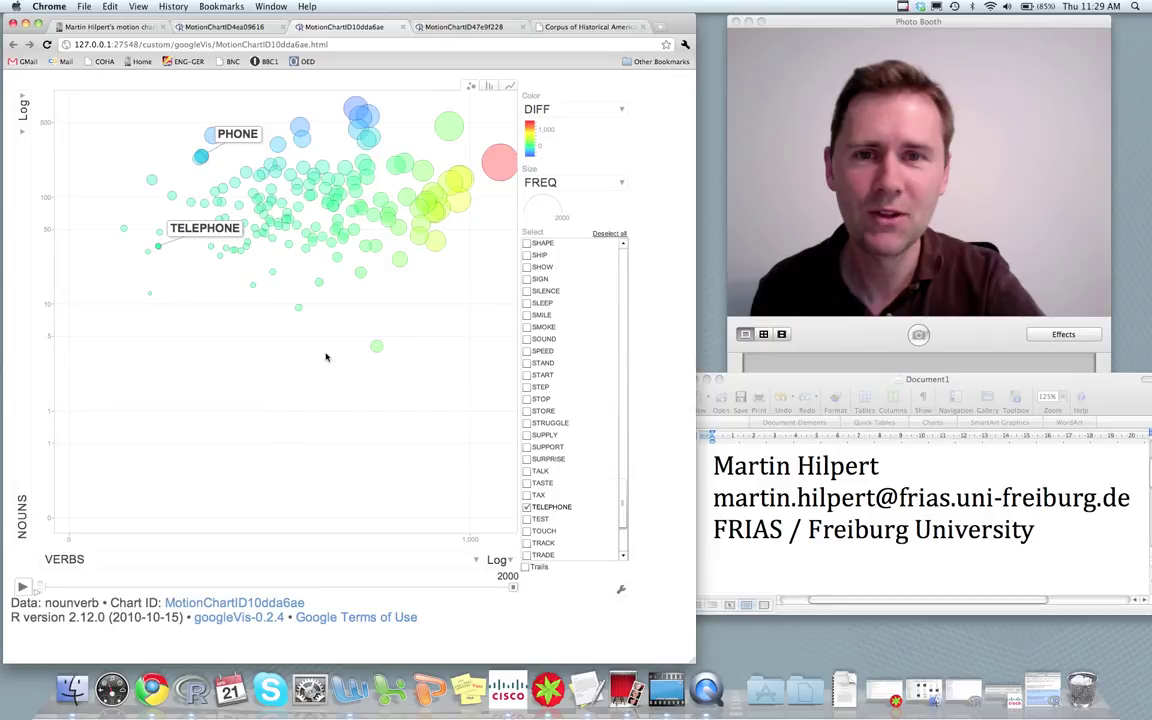
- Switch to the complements chart and select the expect and miss bubbles at 1870
left_click(463, 28)
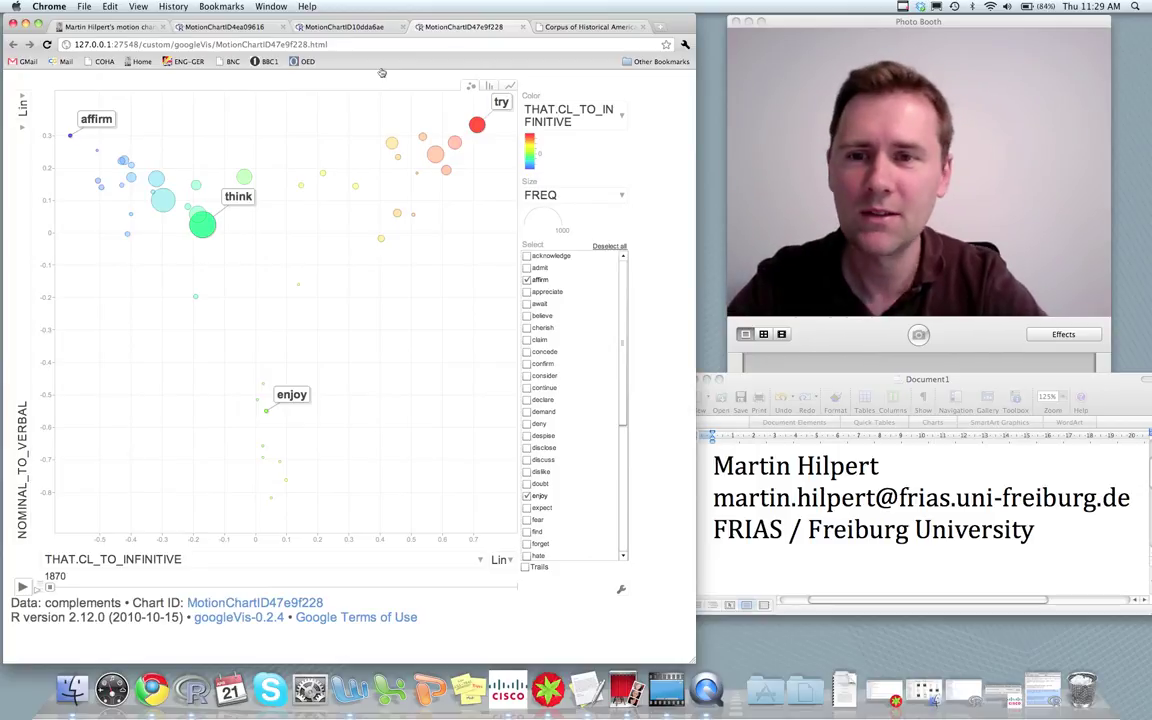
mouse_move(453, 146)
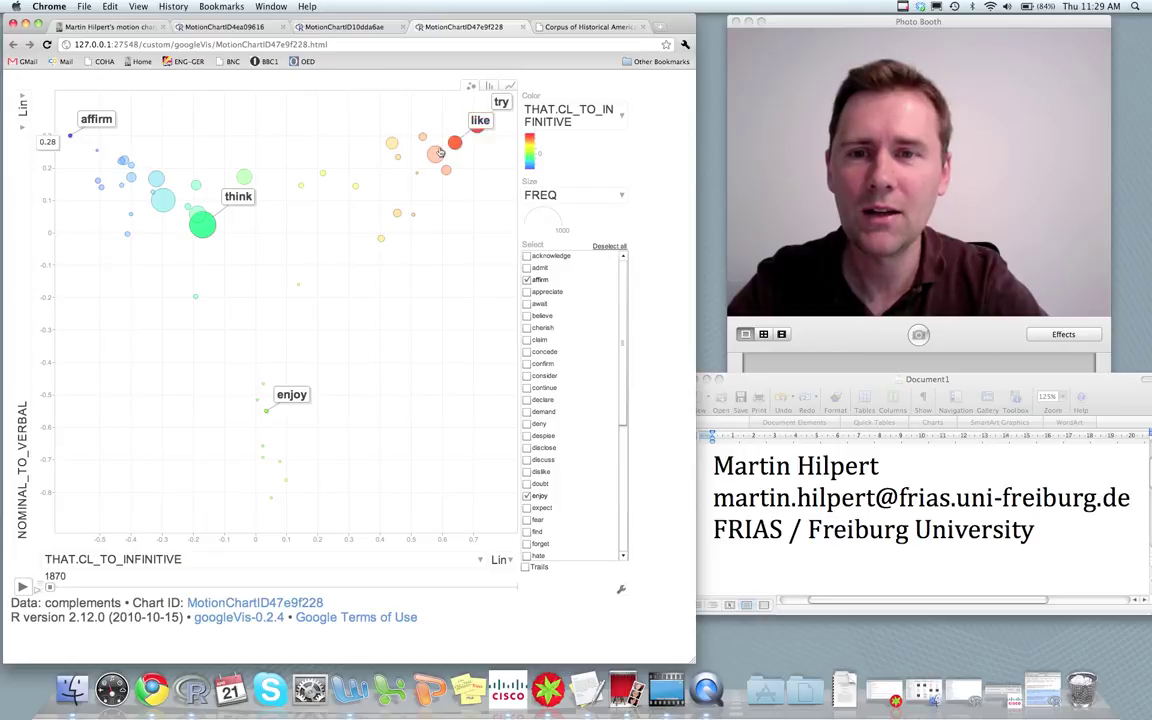
left_click(390, 143)
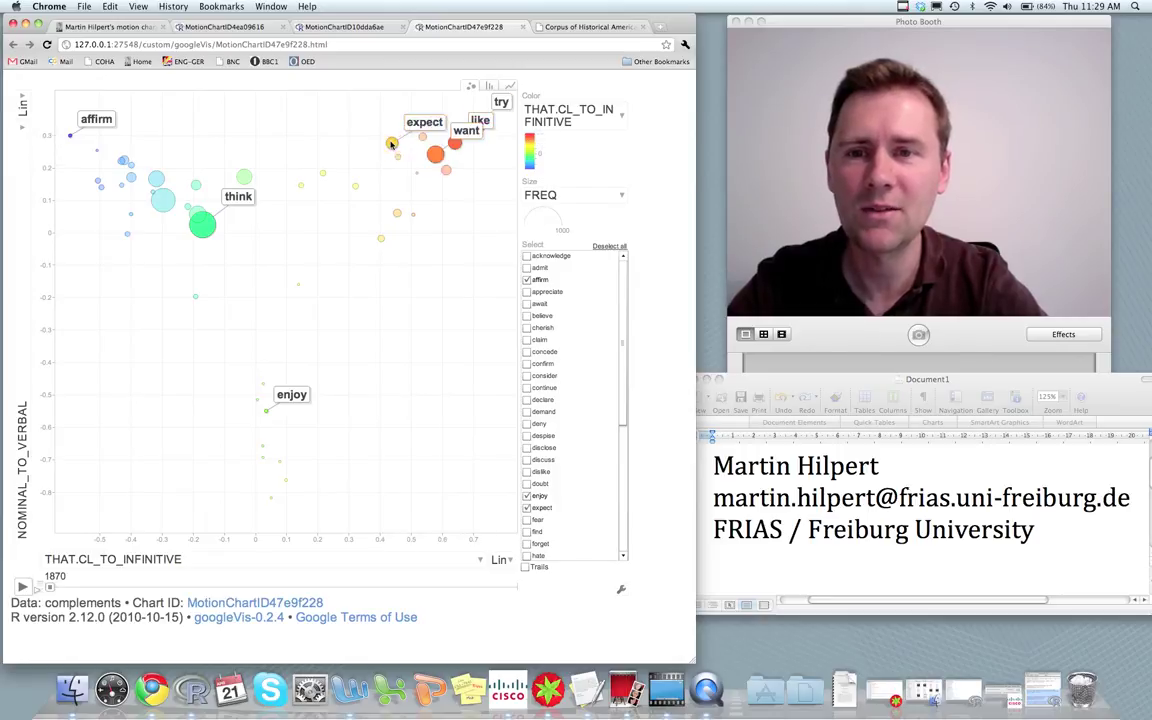
left_click(262, 447)
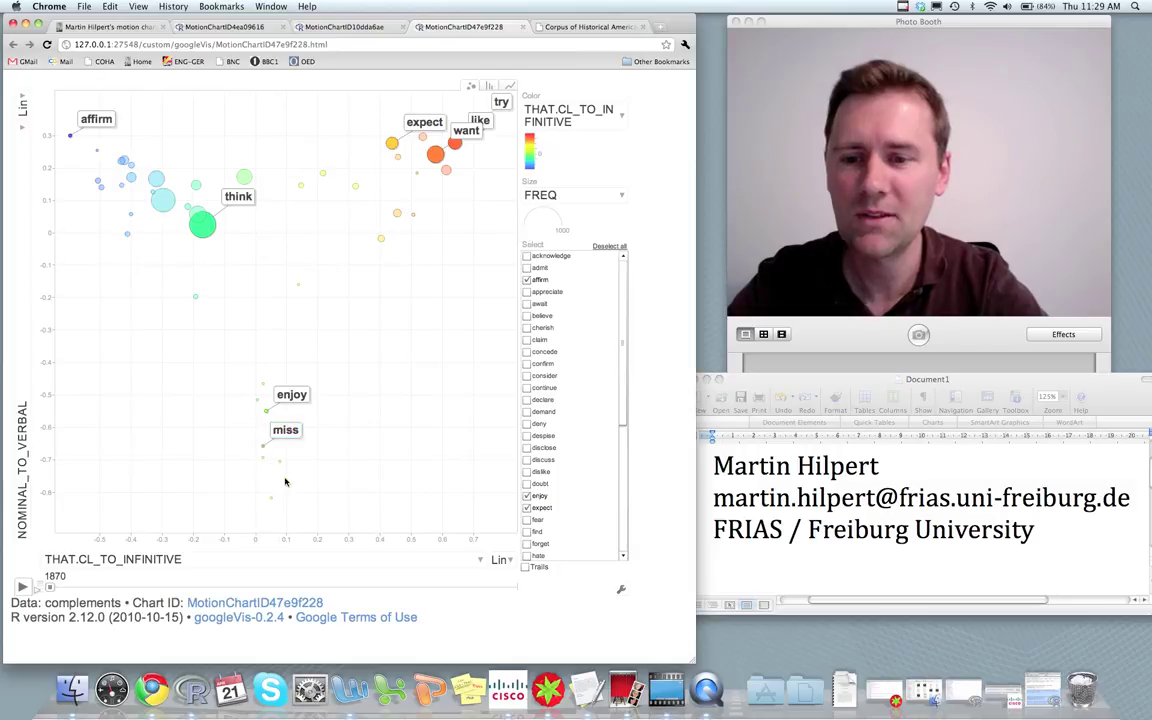
mouse_move(287, 484)
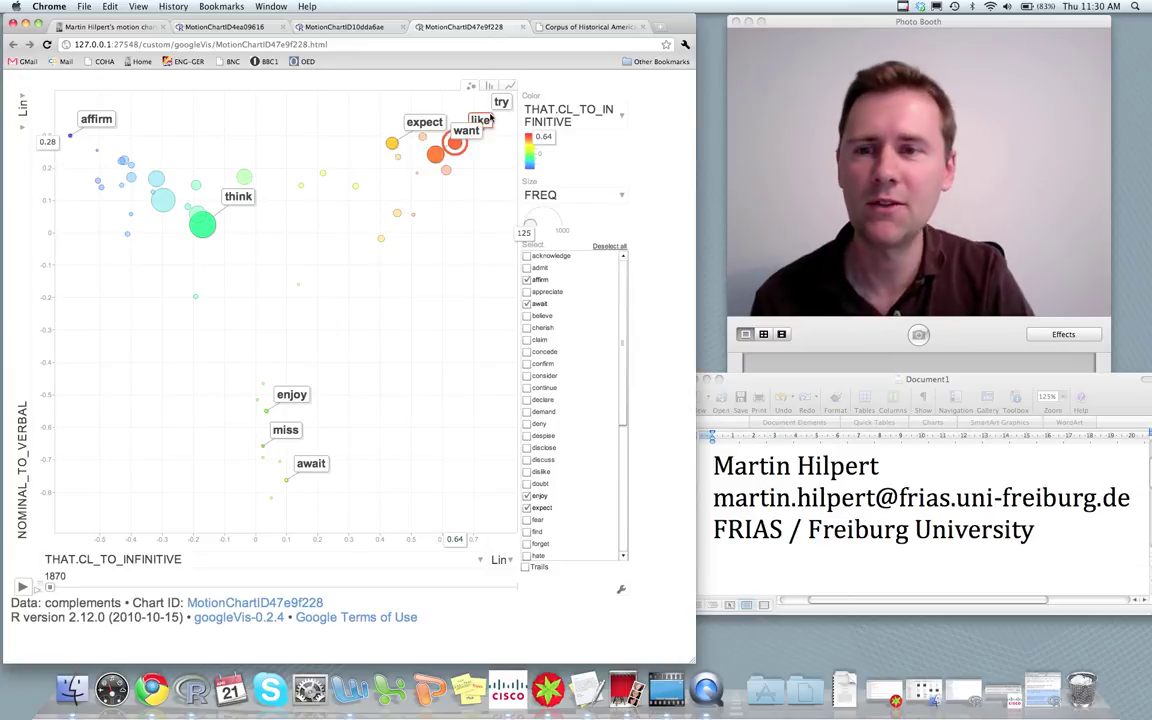
- Select doubt and deny, move deny's label clear of doubt, then deselect all words
left_click(99, 180)
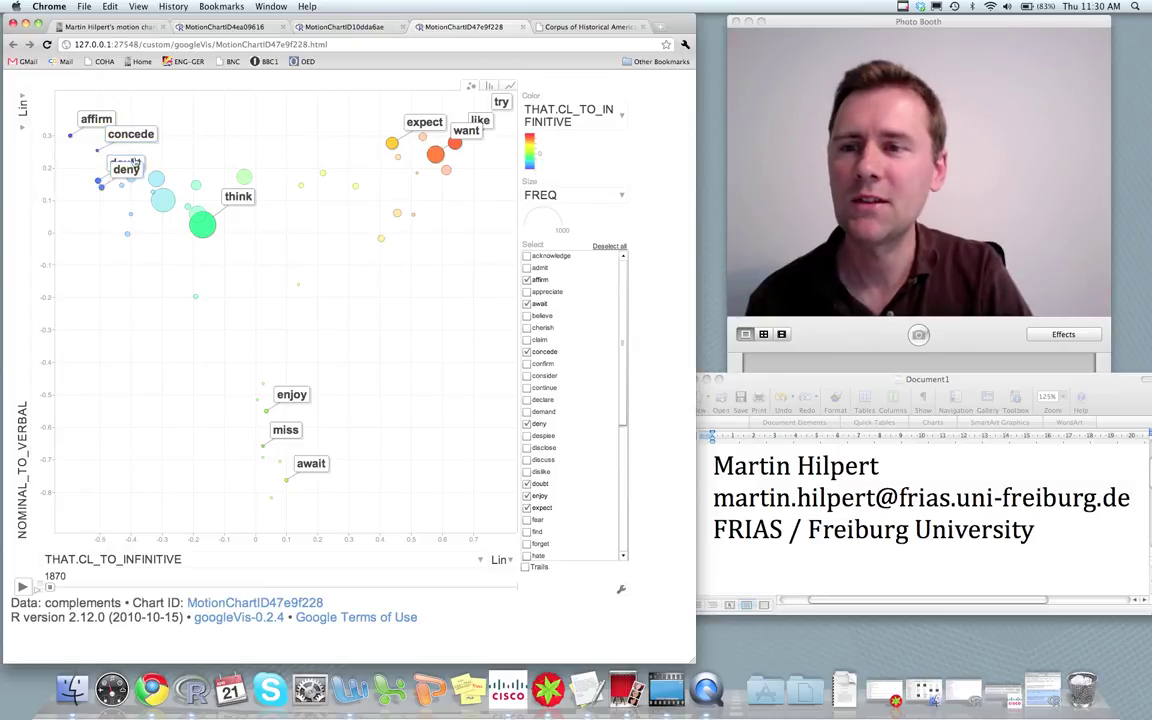
left_click(100, 187)
left_click_drag(131, 170, 122, 208)
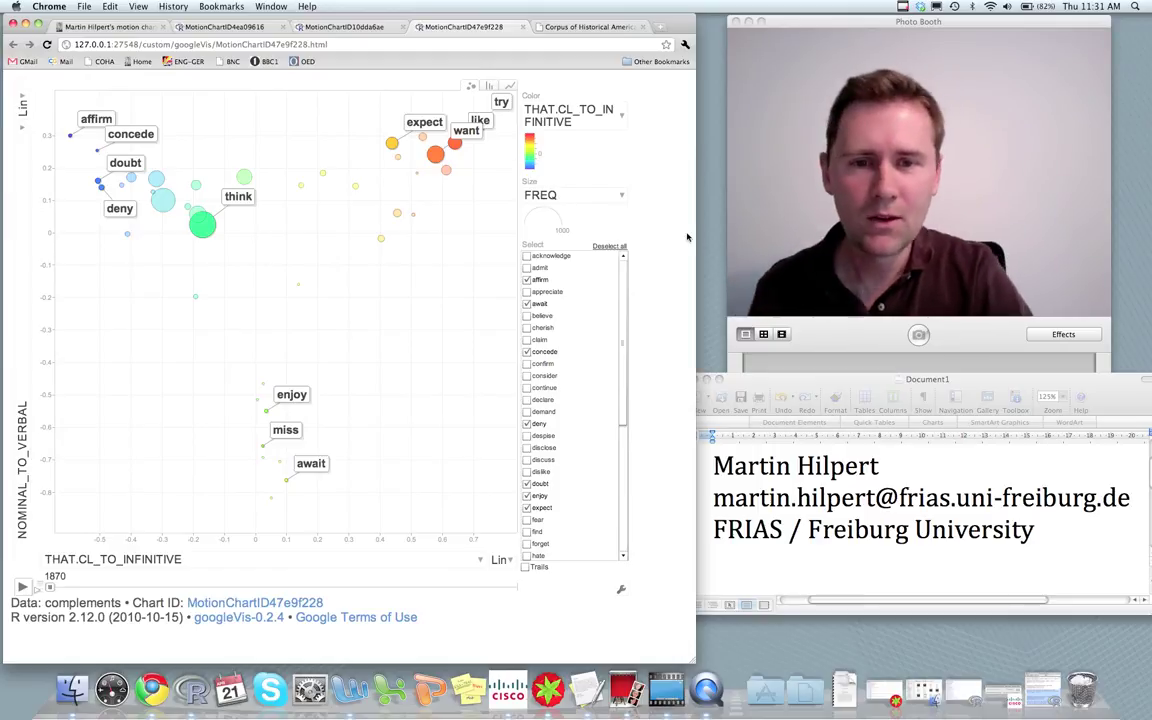
left_click(616, 246)
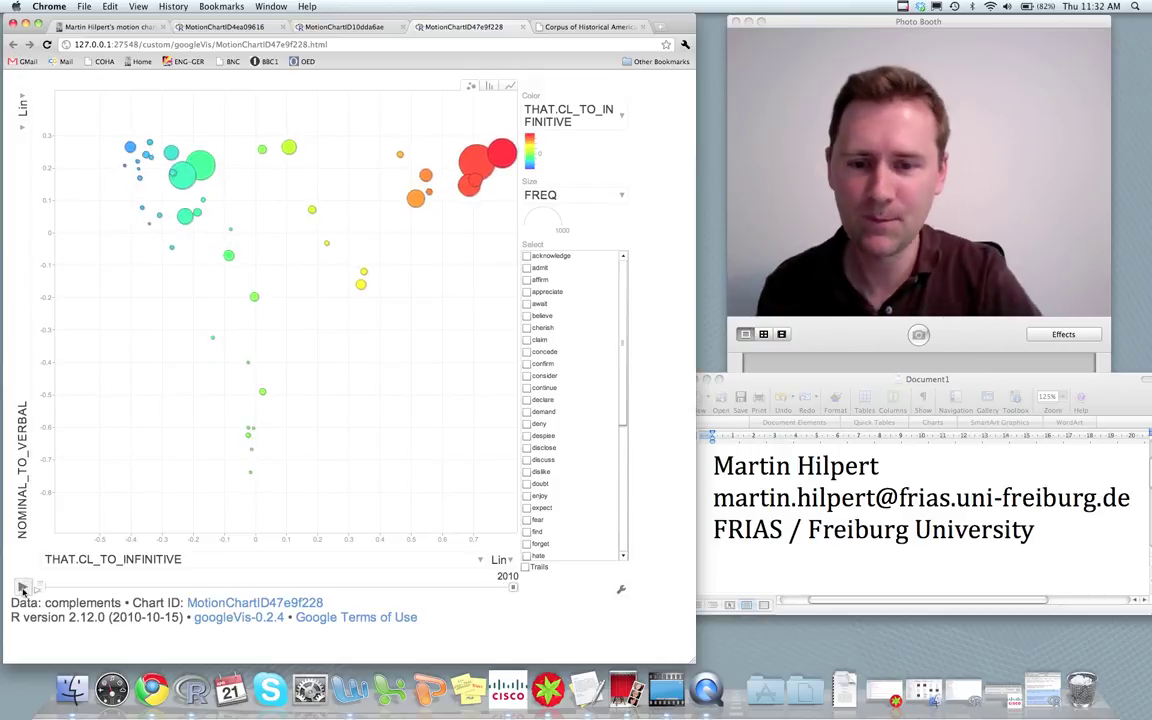
- Rewind the complements chart to 1870, select confirm, and play it through to 2010
left_click_drag(511, 590, 37, 592)
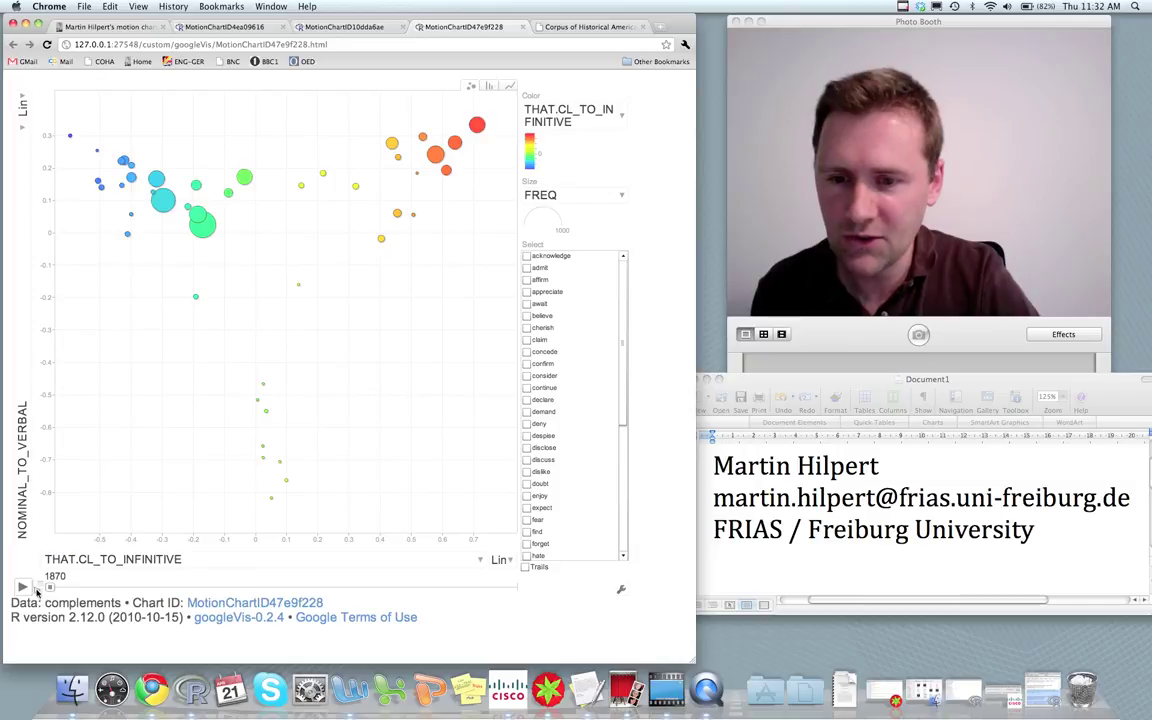
left_click(270, 500)
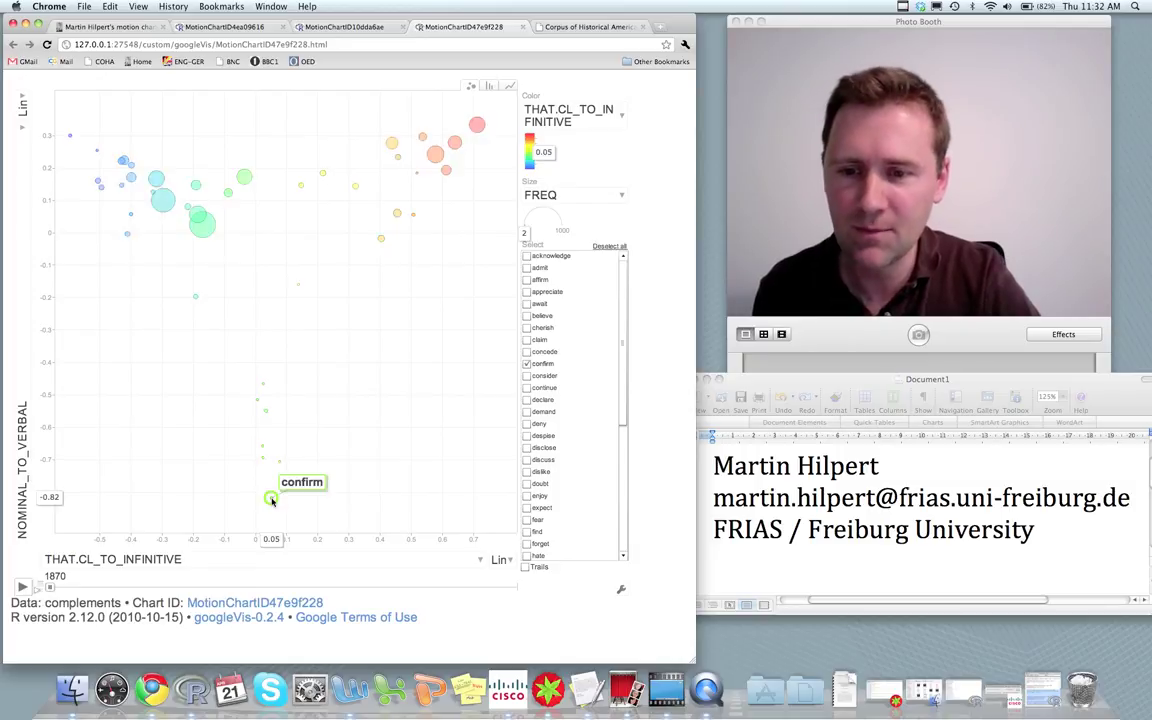
left_click(21, 588)
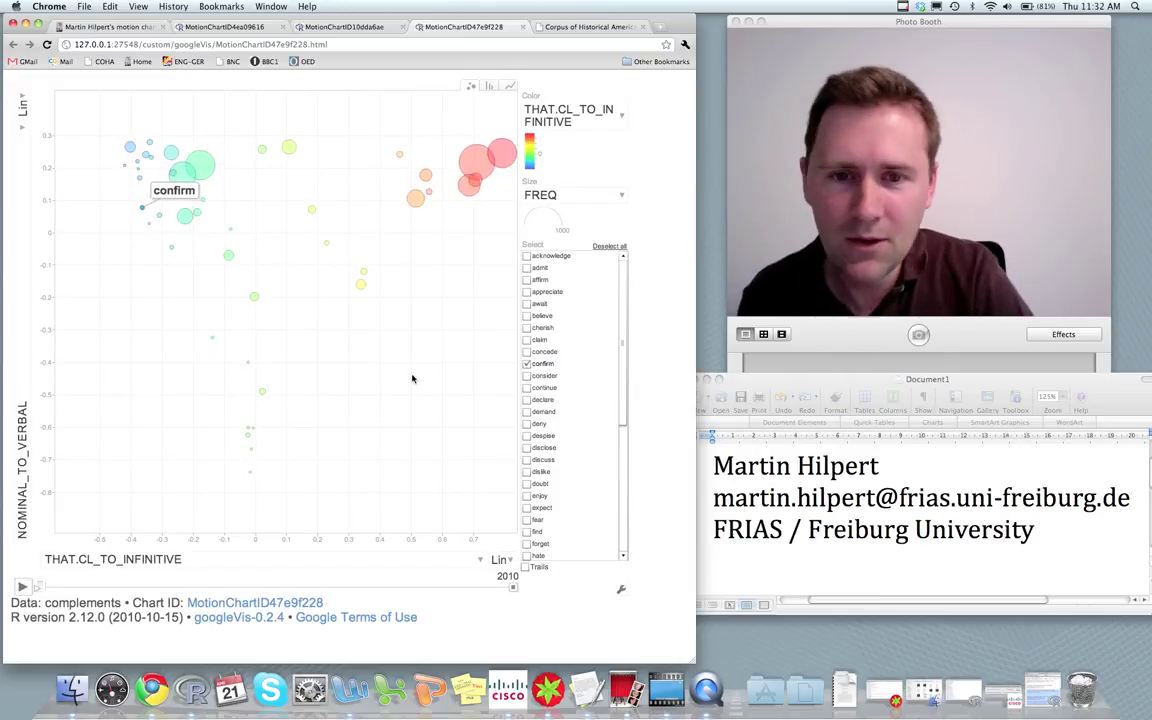
- Clear confirm, rewind to 1870, select dislike, and play the chart through to 2010
left_click(608, 247)
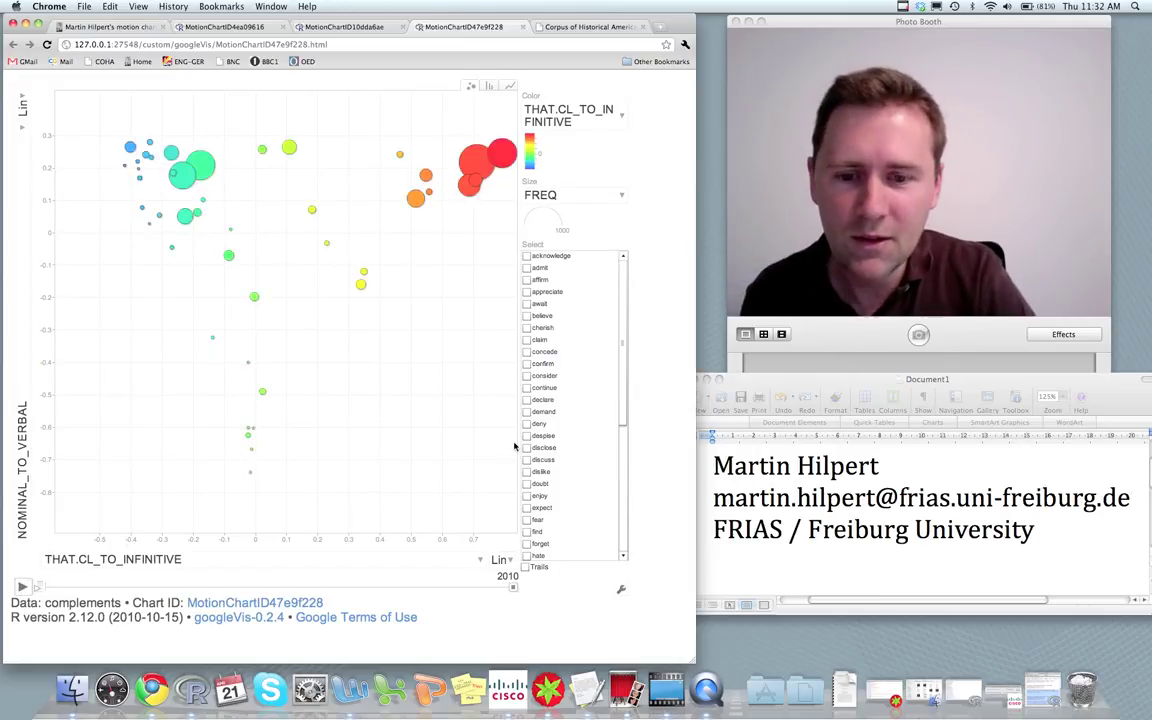
left_click_drag(514, 592, 30, 600)
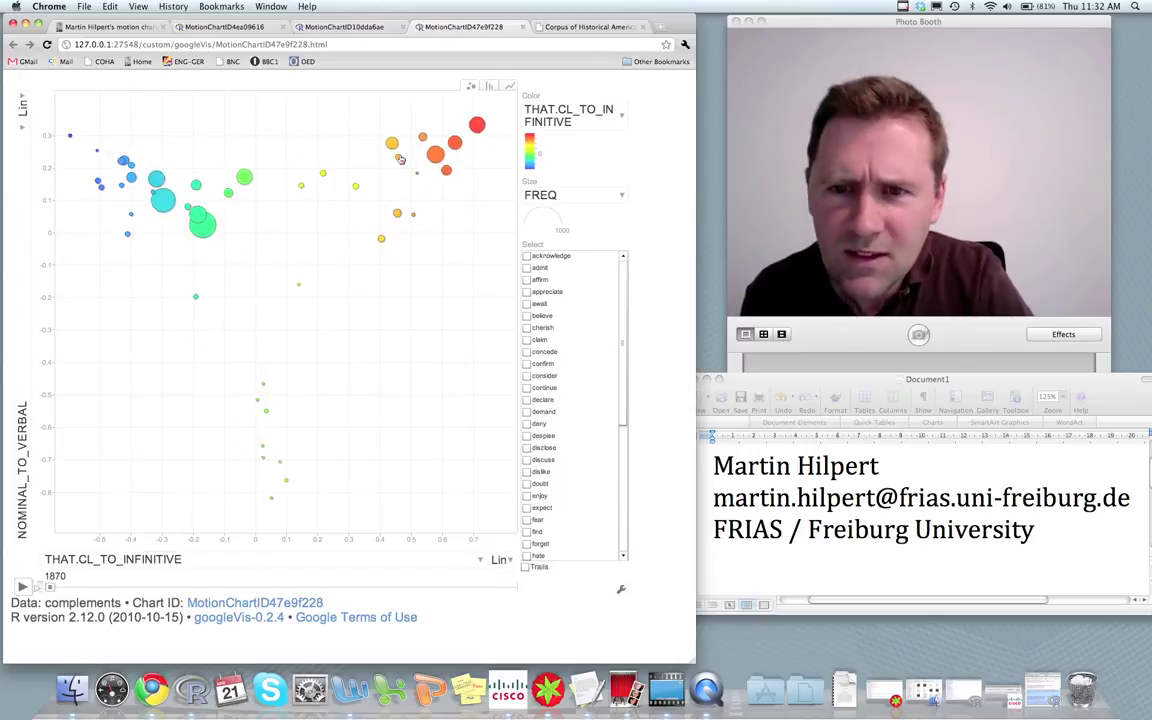
mouse_move(354, 188)
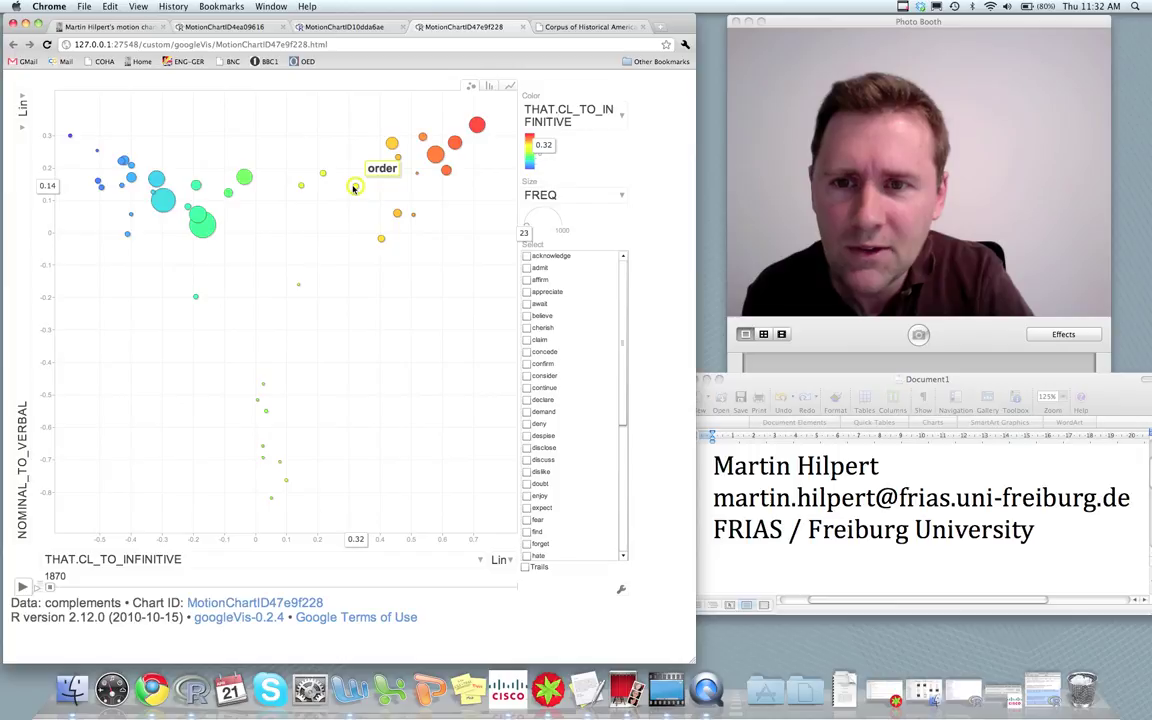
left_click(417, 175)
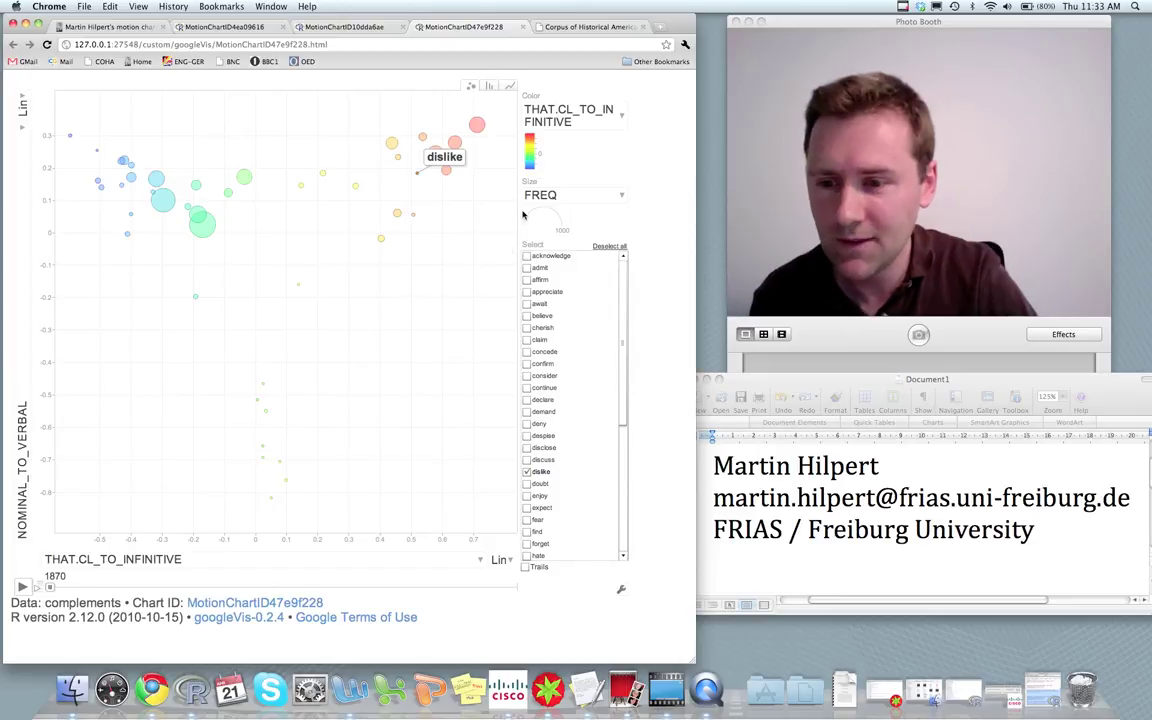
left_click(23, 587)
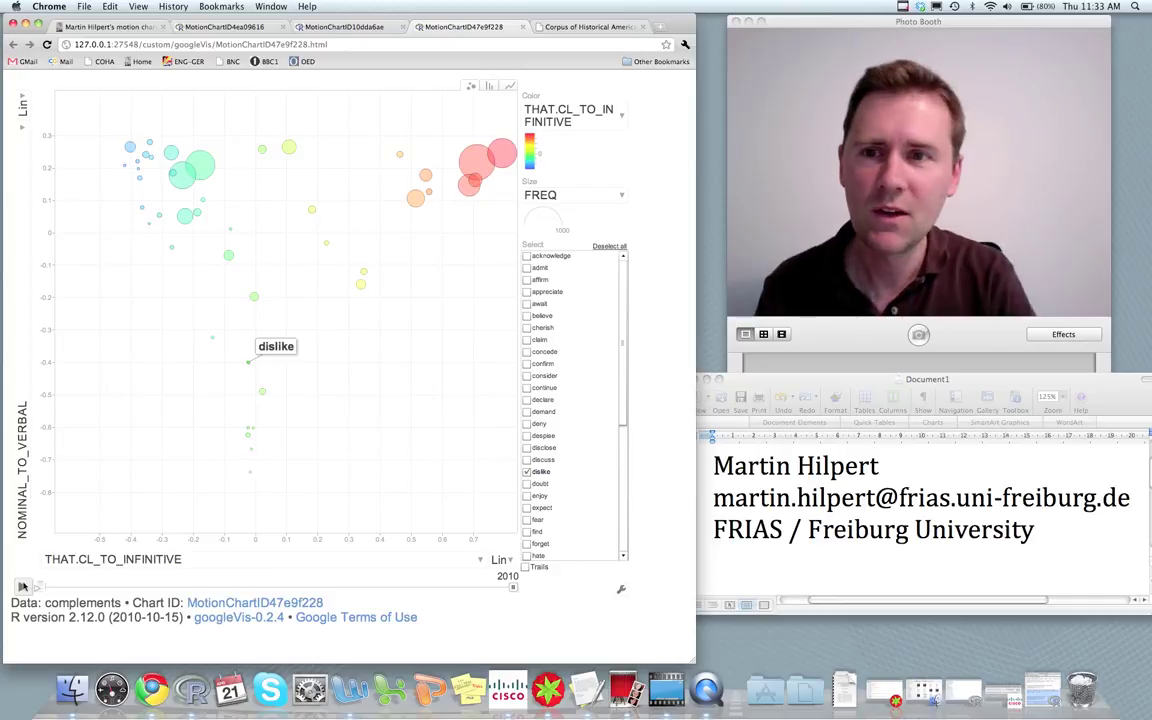
- On the author's motion charts page, highlight ACCEPT in Chart #1
left_click(130, 29)
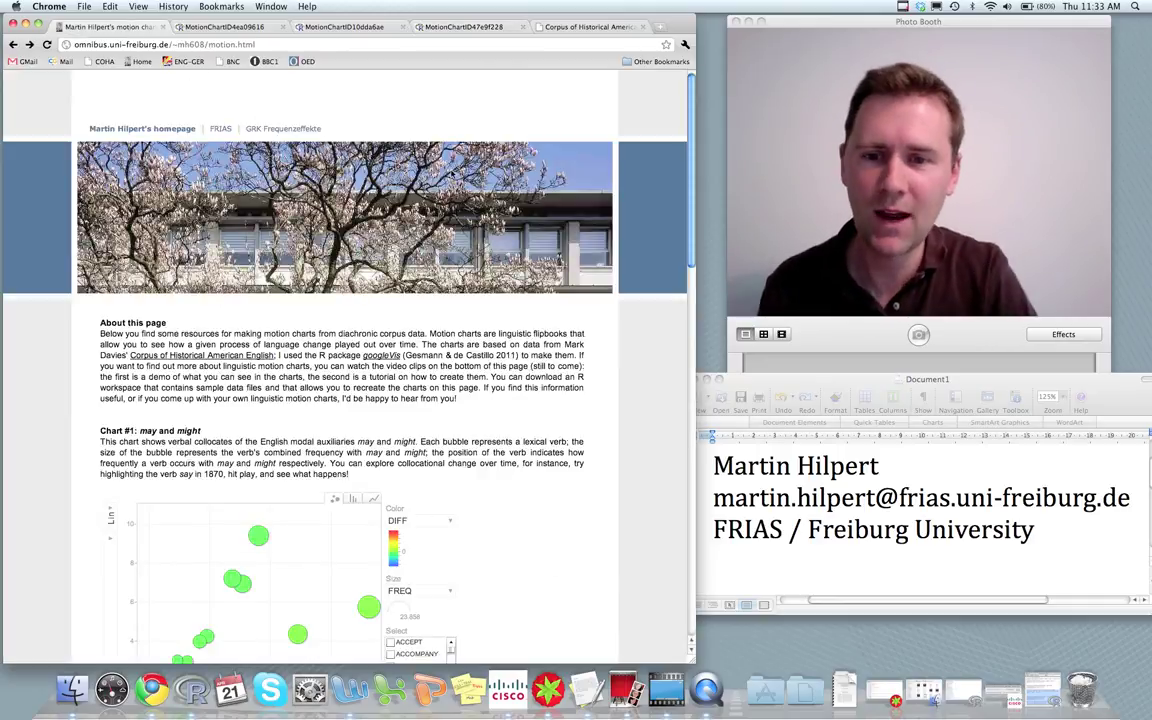
scroll(451, 173, "down", 5)
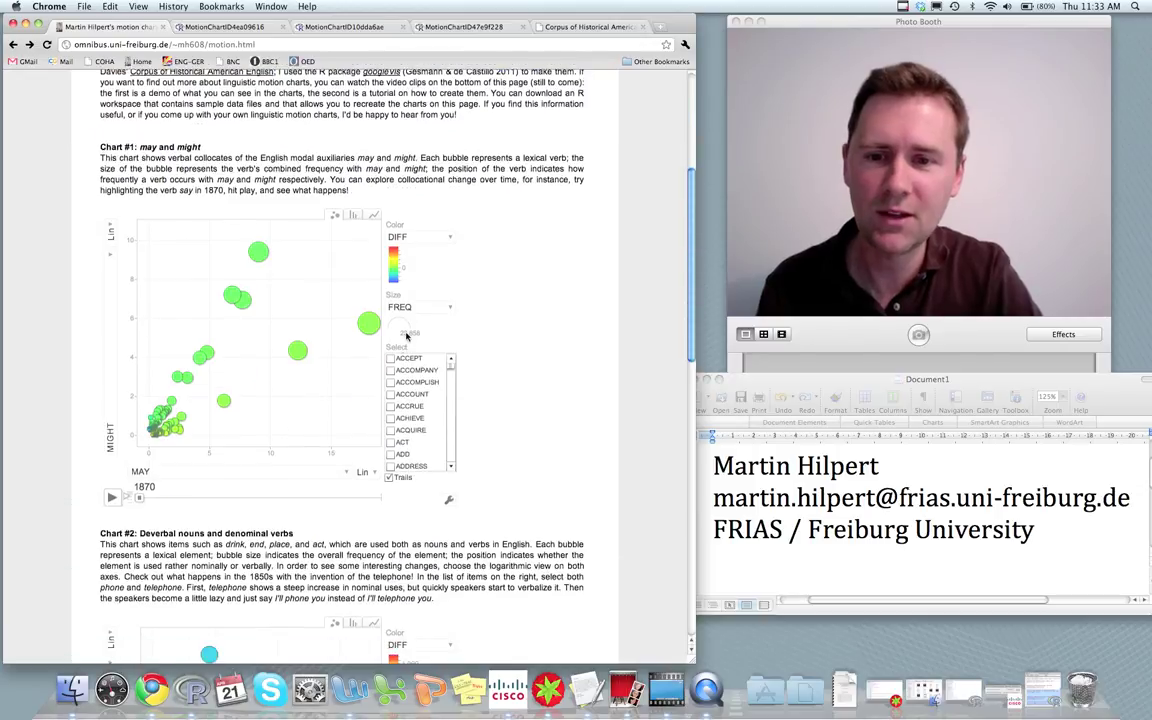
left_click(390, 358)
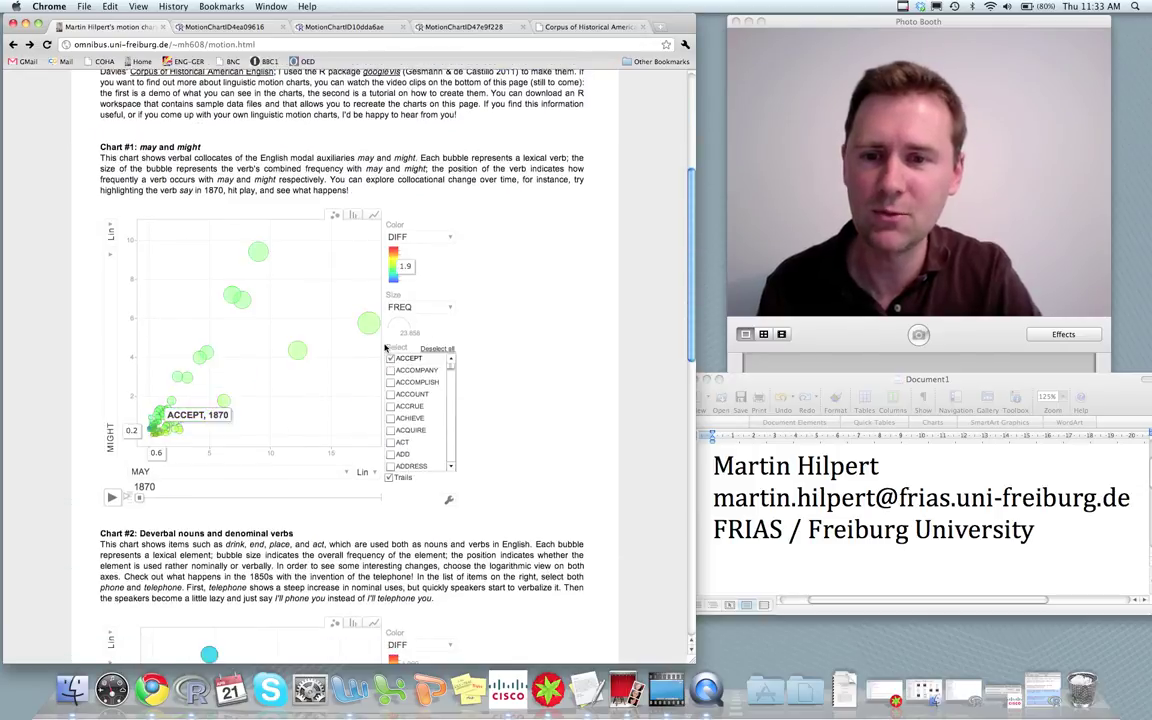
- Move down to Chart #3, the complement-taking predicates chart, and list its Color variable choices
scroll(415, 380, "down", 5)
scroll(404, 427, "down", 3)
scroll(404, 427, "down", 11)
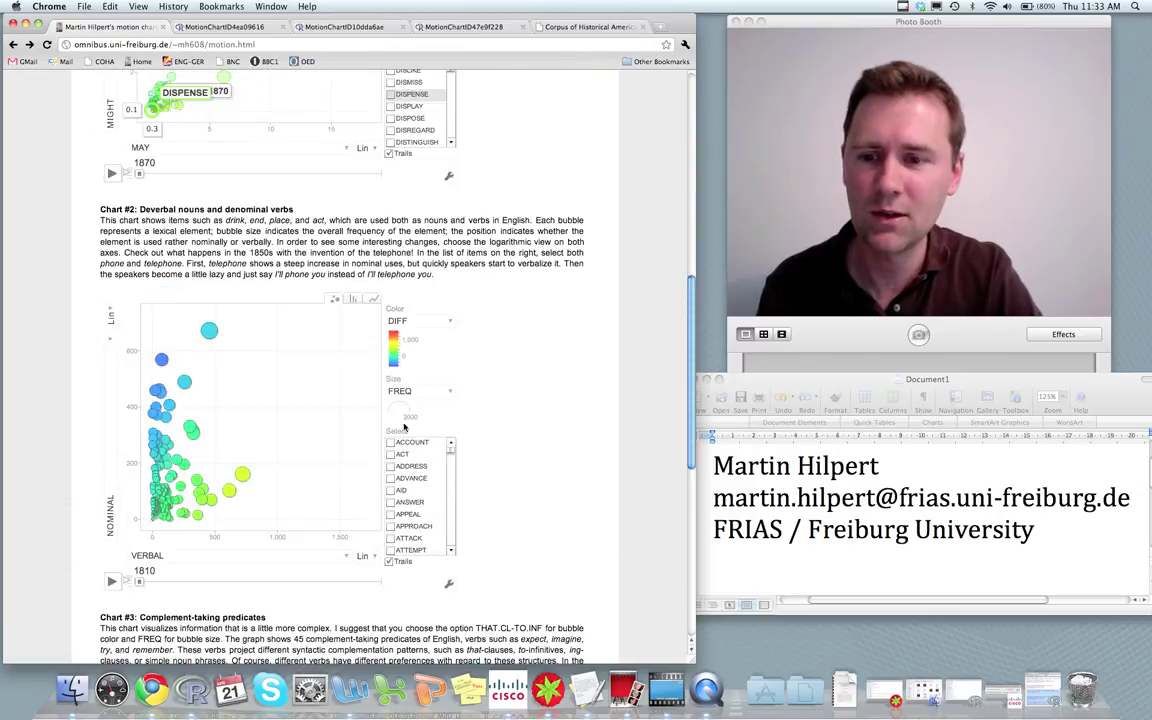
scroll(413, 427, "down", 2)
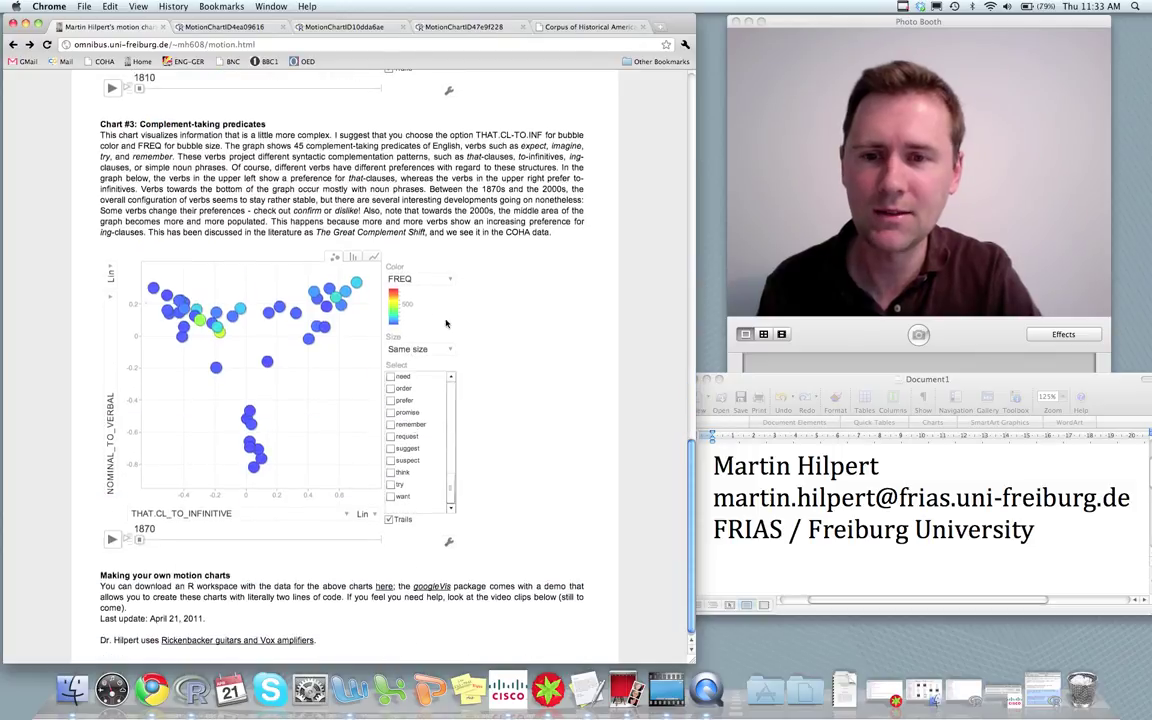
left_click(450, 280)
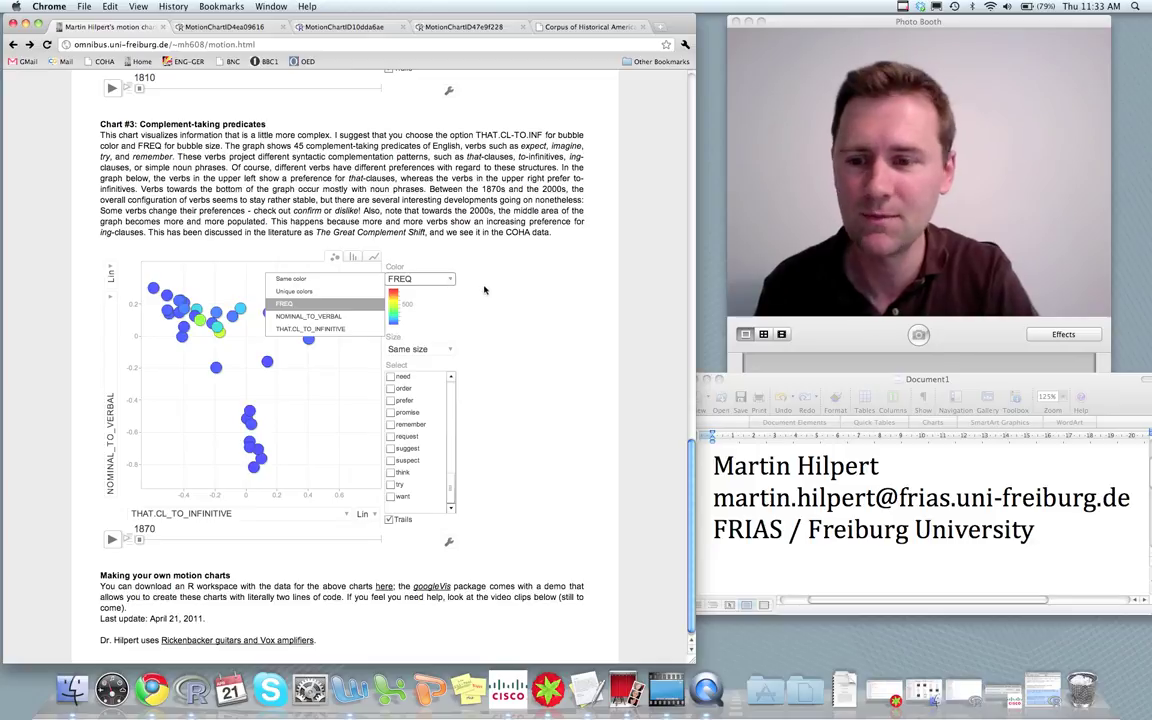
scroll(445, 560, "down", 1)
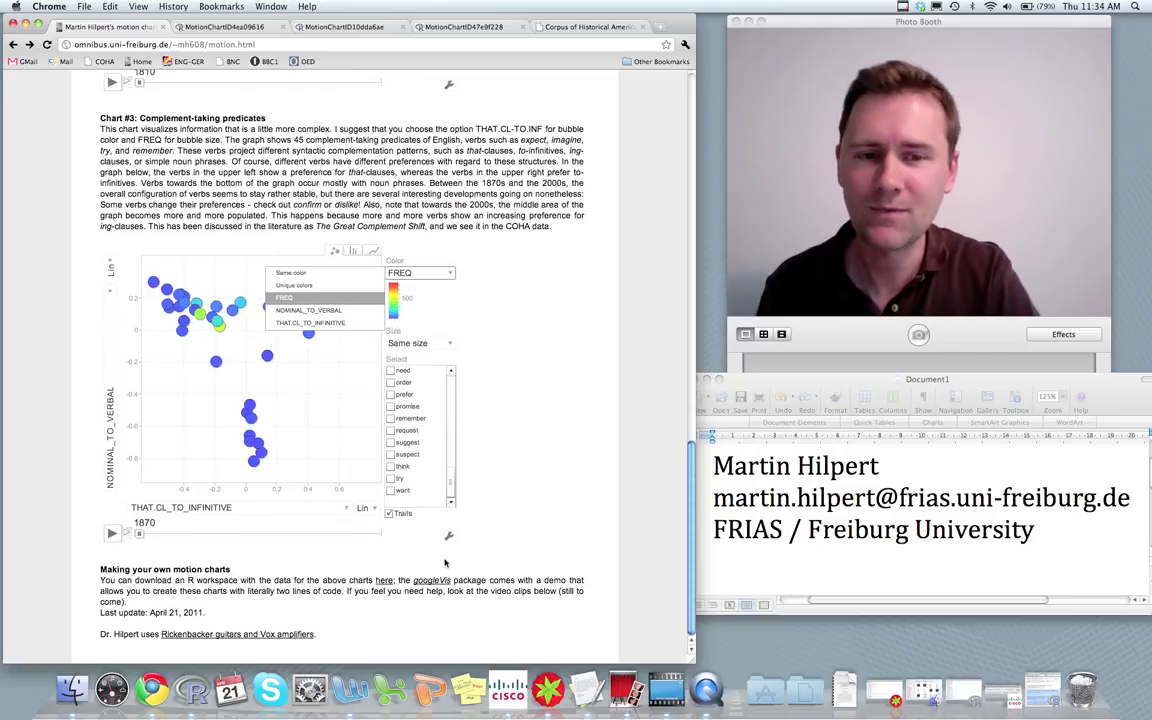